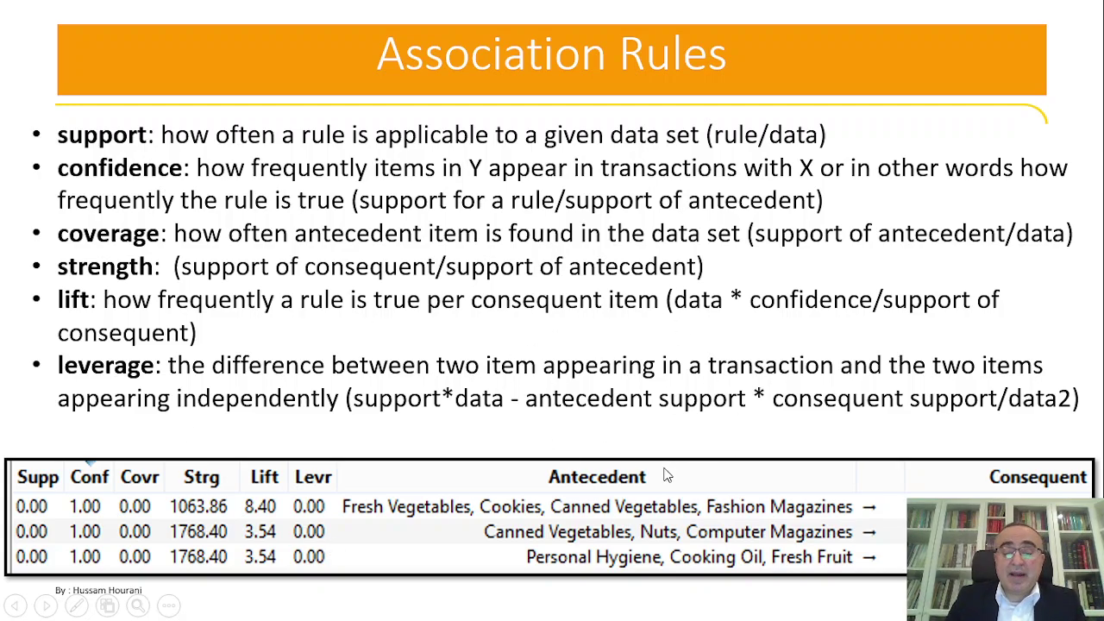
# Exit the slideshow to edit 42 Association.pptx at slide 3, Association Rules.
pyautogui.press('Escape')
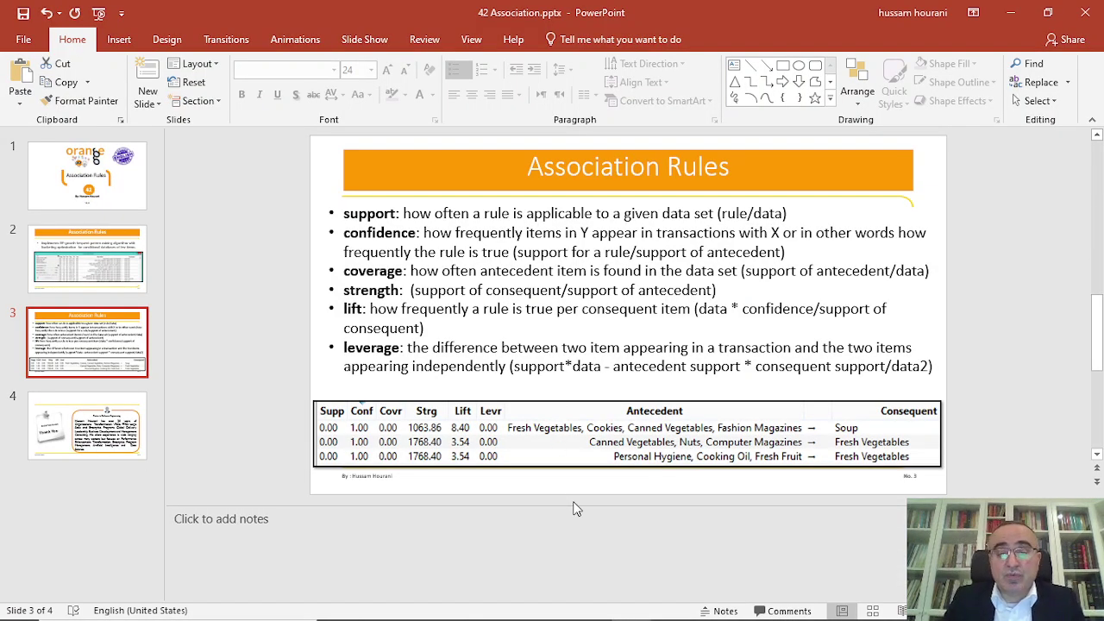
# In Orange, add a Datasets widget and load the Foodmart 2000 dataset by searching 'food'.
pyautogui.moveTo(616, 615)
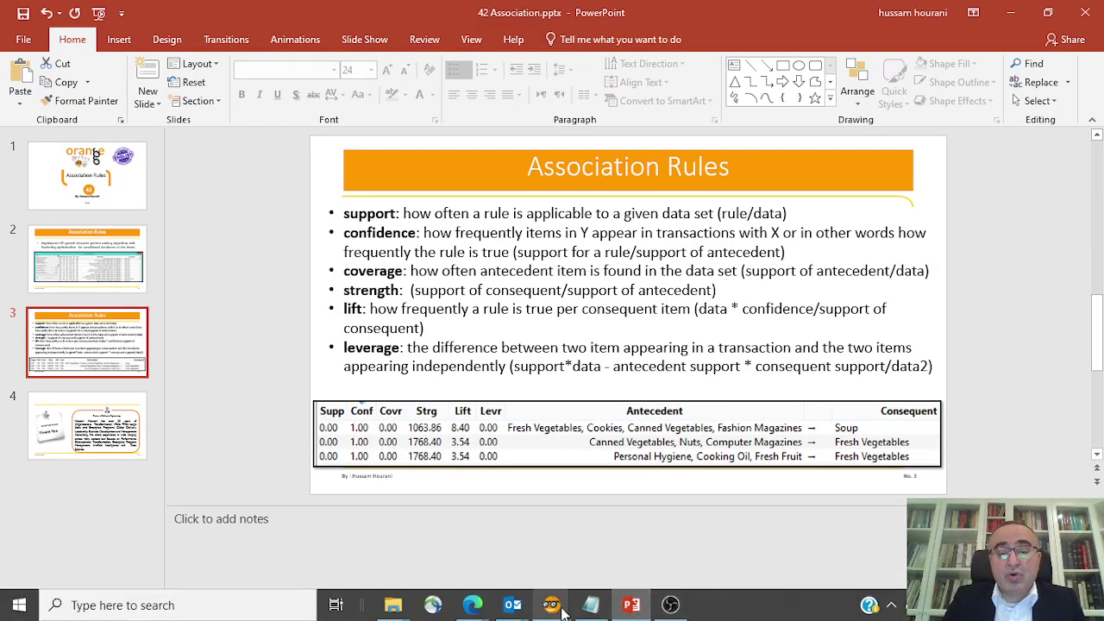
pyautogui.moveTo(551, 606)
pyautogui.click(623, 558)
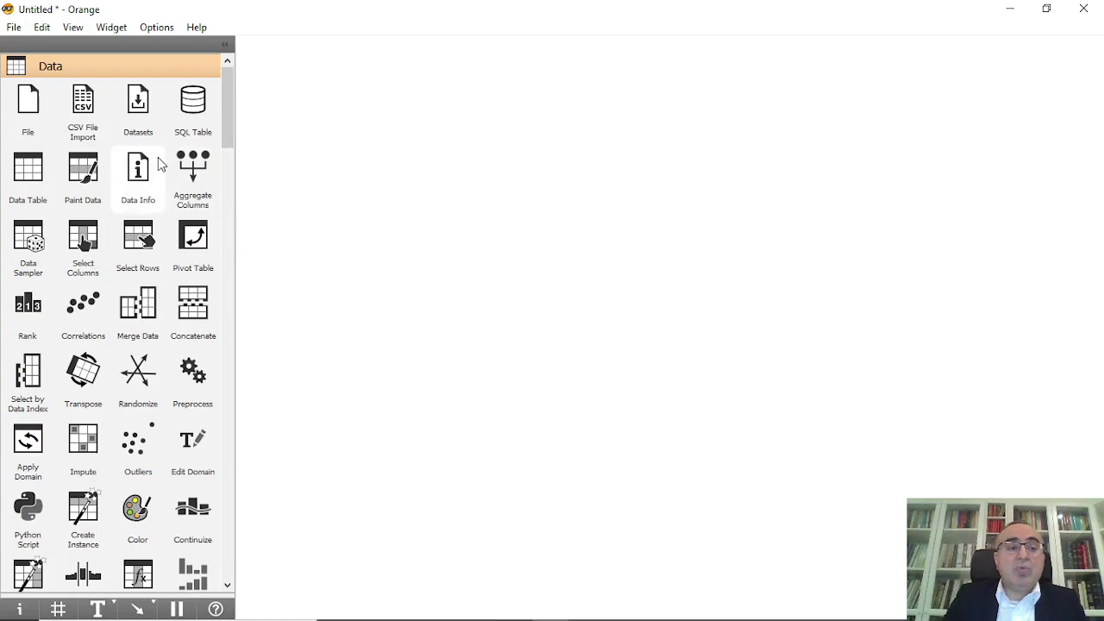
pyautogui.moveTo(138, 105); pyautogui.dragTo(347, 274)
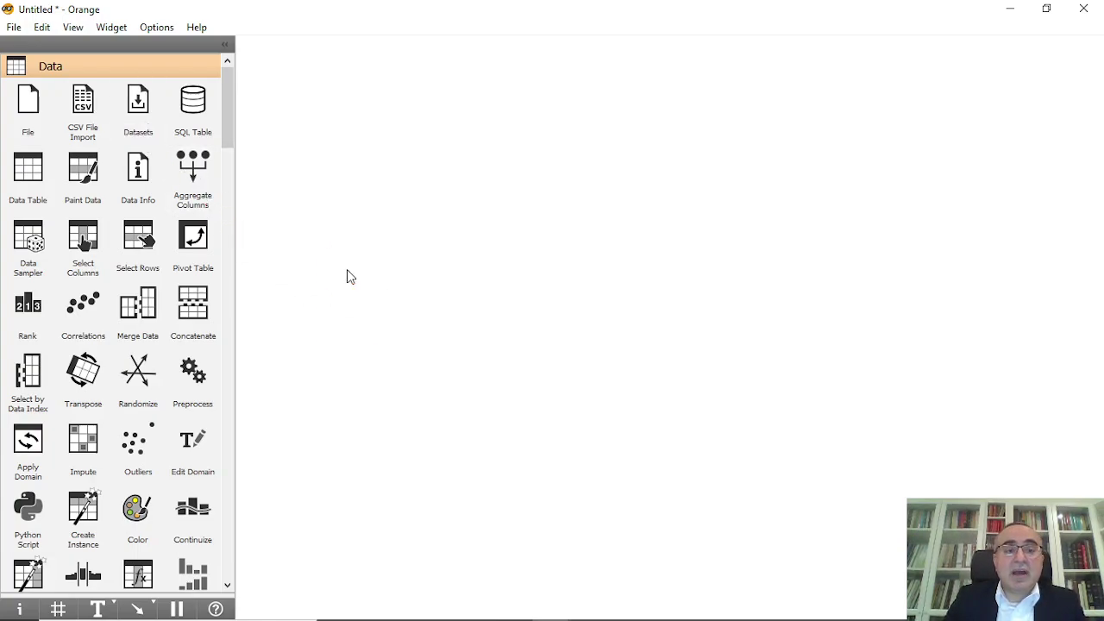
pyautogui.doubleClick(347, 274)
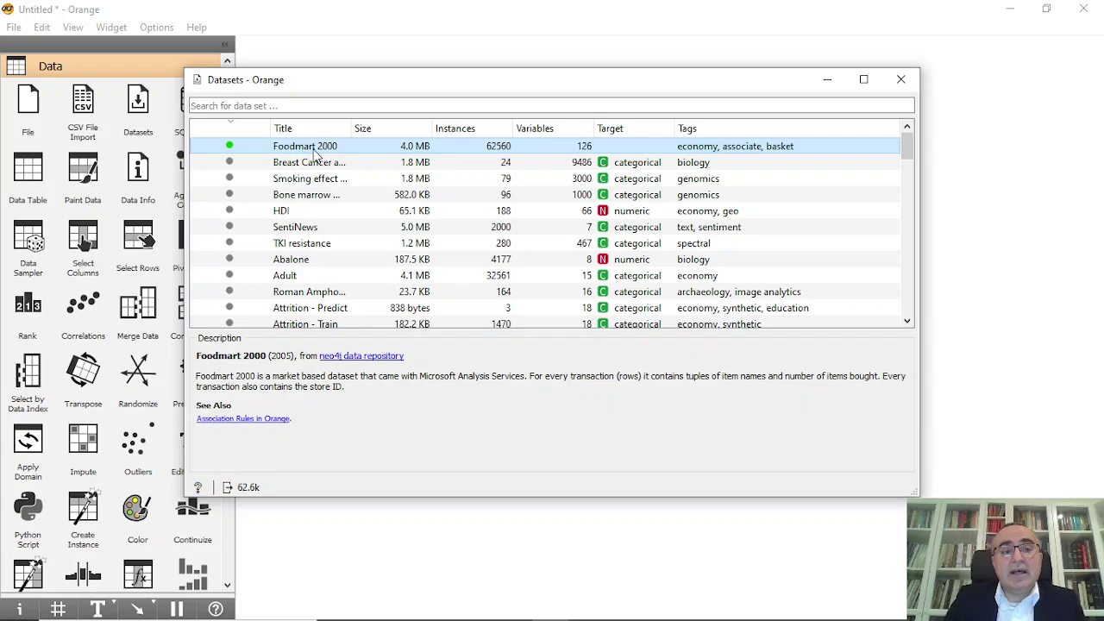
pyautogui.click(276, 105)
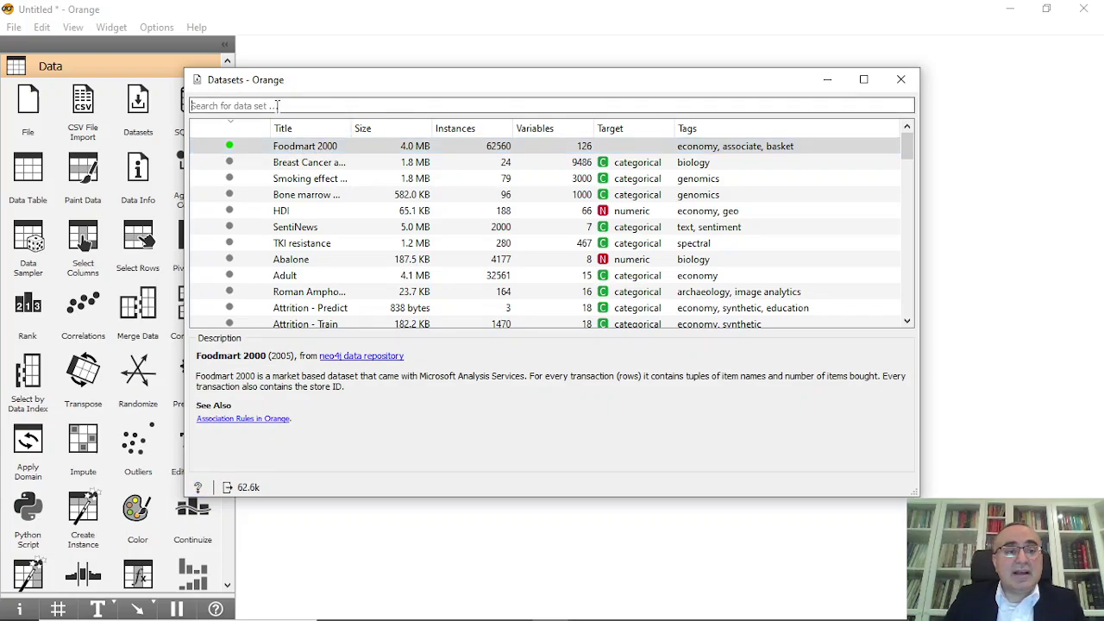
pyautogui.write('f')
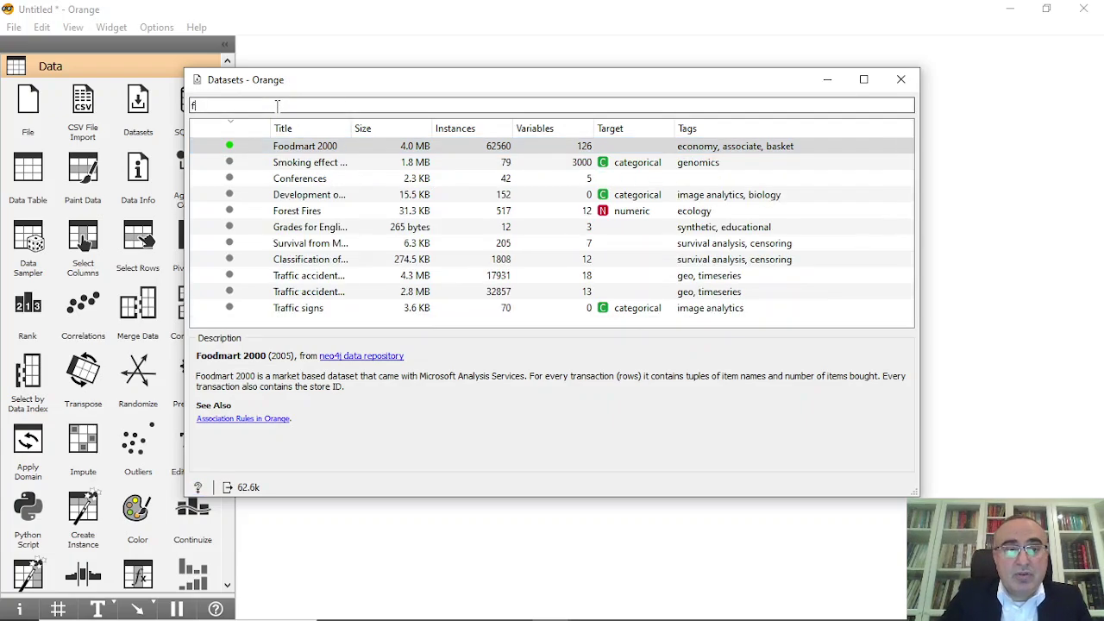
pyautogui.write('ood')
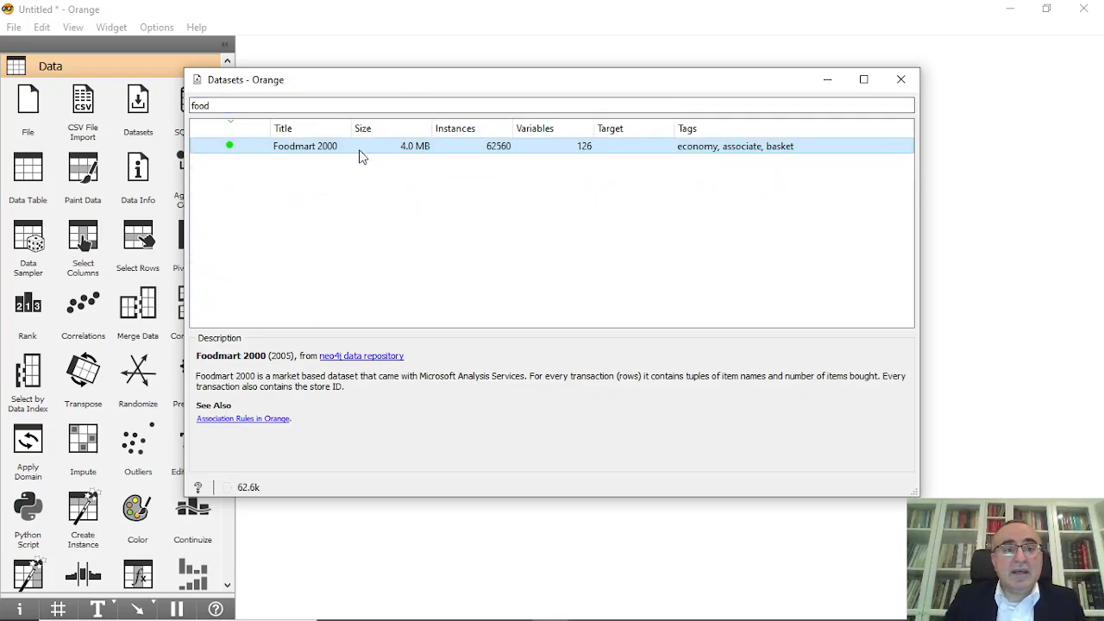
pyautogui.click(901, 79)
# Connect a new Data Table widget to the Datasets output and open it.
pyautogui.moveTo(377, 270); pyautogui.dragTo(496, 146)
pyautogui.write('Dat')
pyautogui.click(538, 181)
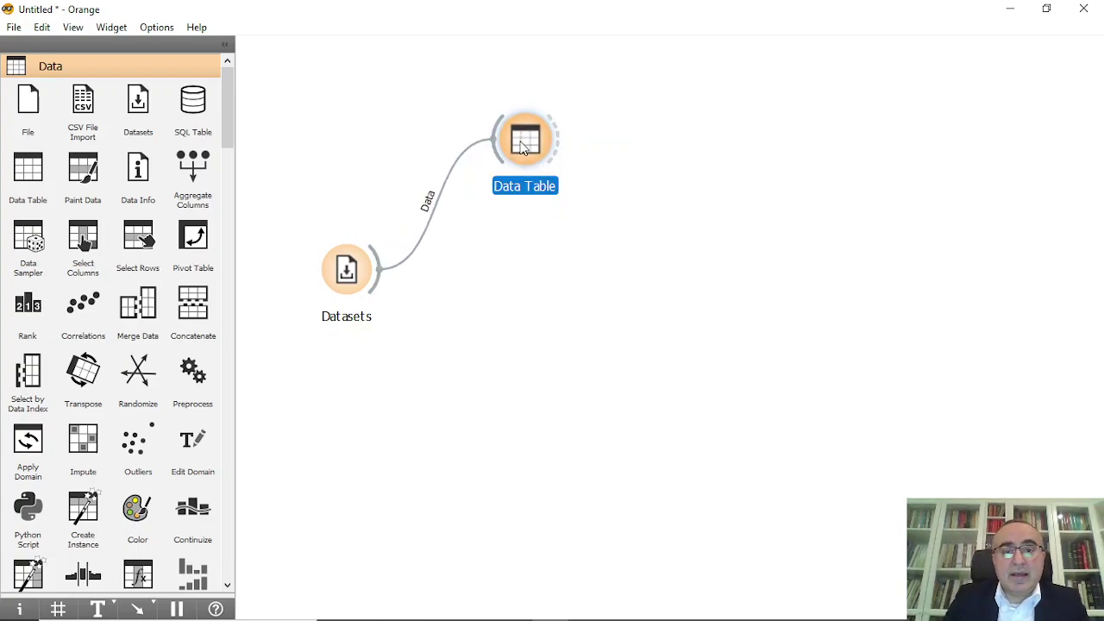
pyautogui.doubleClick(522, 148)
# Widen the {...} item column to read full Foodmart transactions, then close the Data Table.
pyautogui.moveTo(366, 197); pyautogui.dragTo(978, 214)
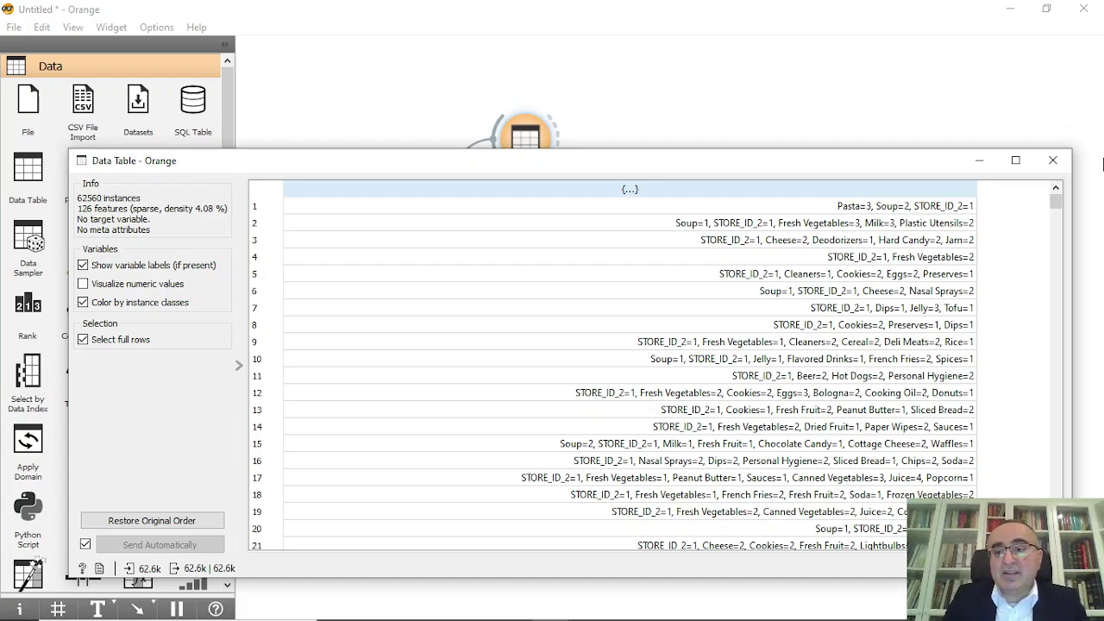
pyautogui.click(1055, 159)
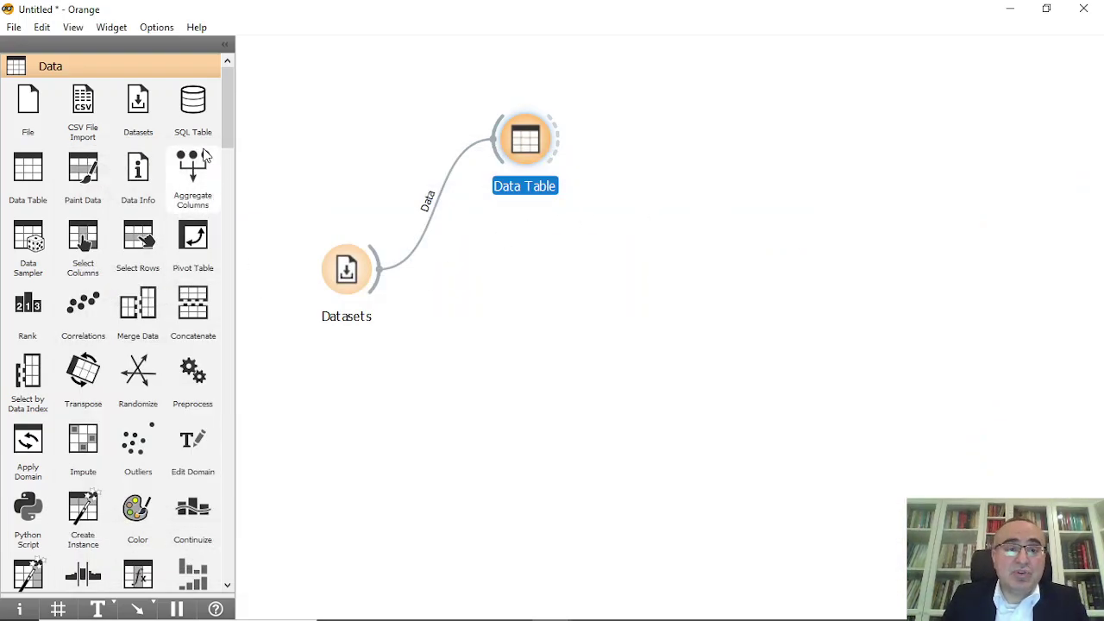
# Scroll the toolbox to the Associate widgets and confirm Associate 1.1.9 is among the installed add-ons.
pyautogui.moveTo(231, 112); pyautogui.dragTo(255, 576)
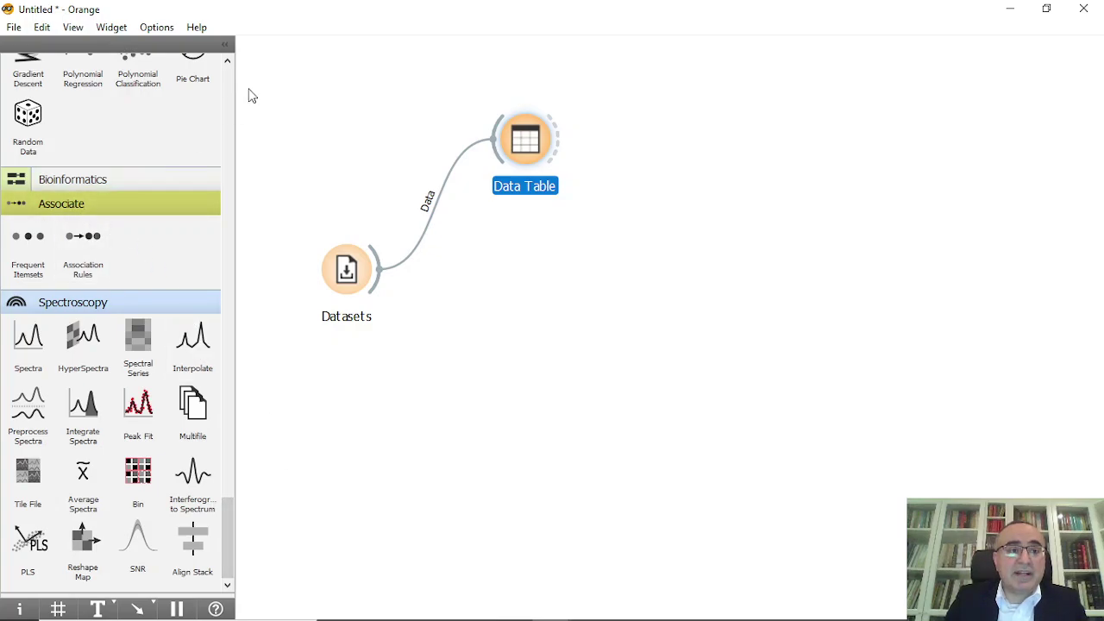
pyautogui.click(161, 29)
pyautogui.click(195, 82)
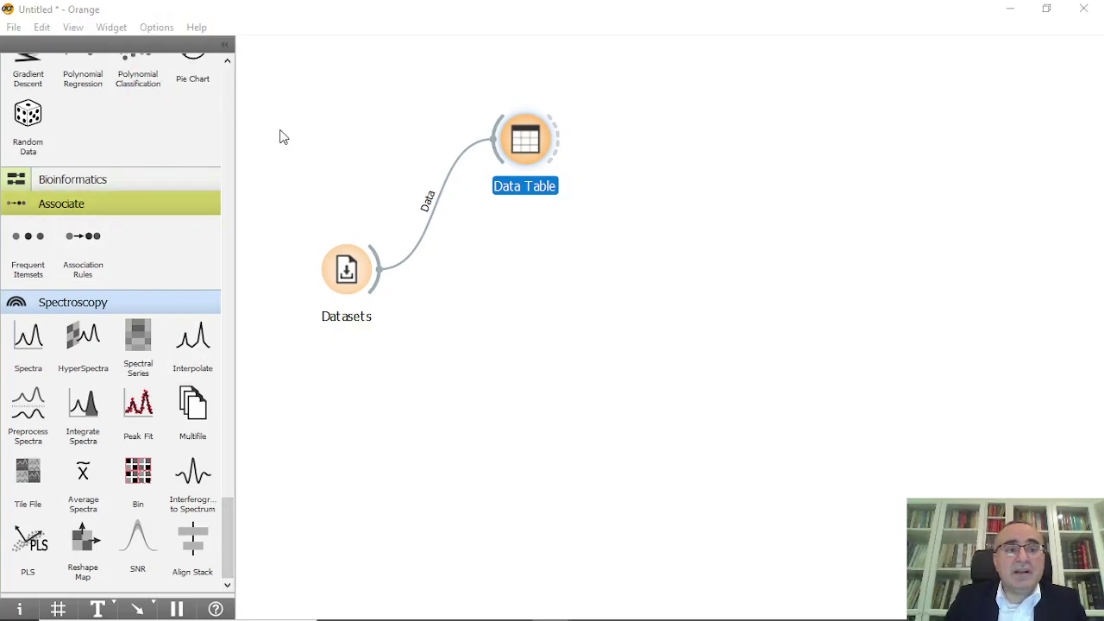
pyautogui.scroll(-2, 434, 263)
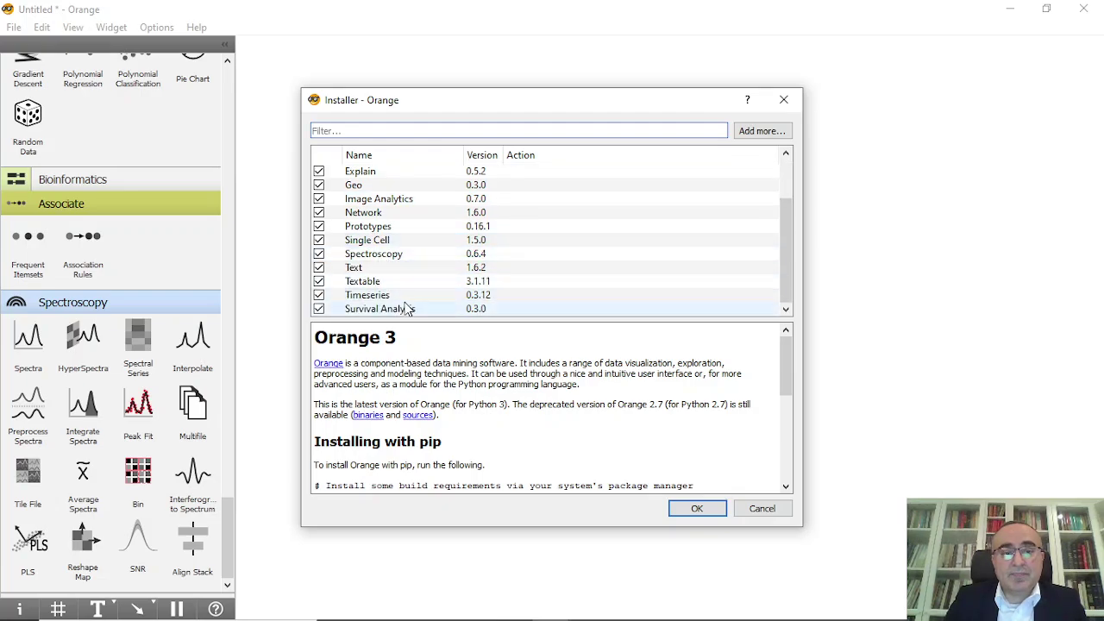
pyautogui.scroll(2, 388, 270)
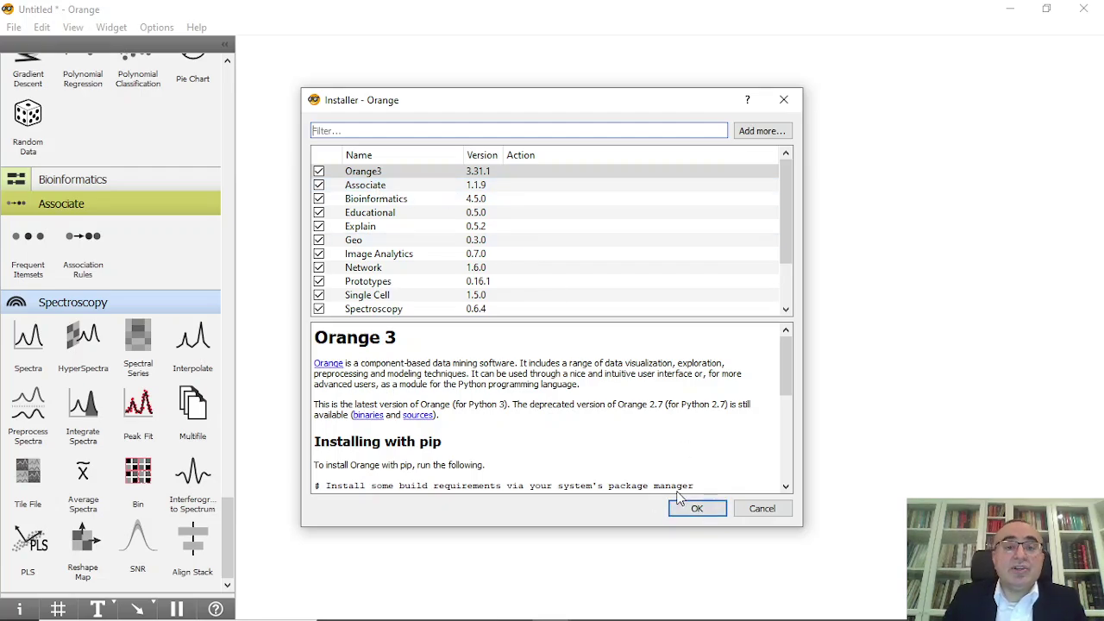
pyautogui.click(783, 102)
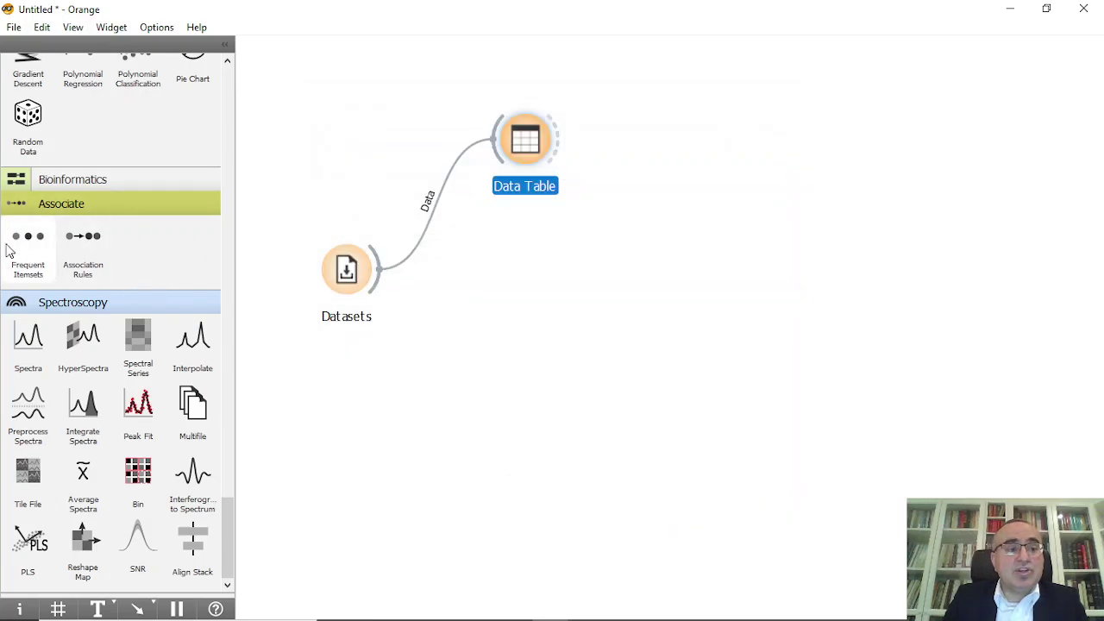
# Place a Frequent Itemsets widget, link Datasets into it, tidy the nodes, and open its settings.
pyautogui.moveTo(28, 251); pyautogui.dragTo(517, 255)
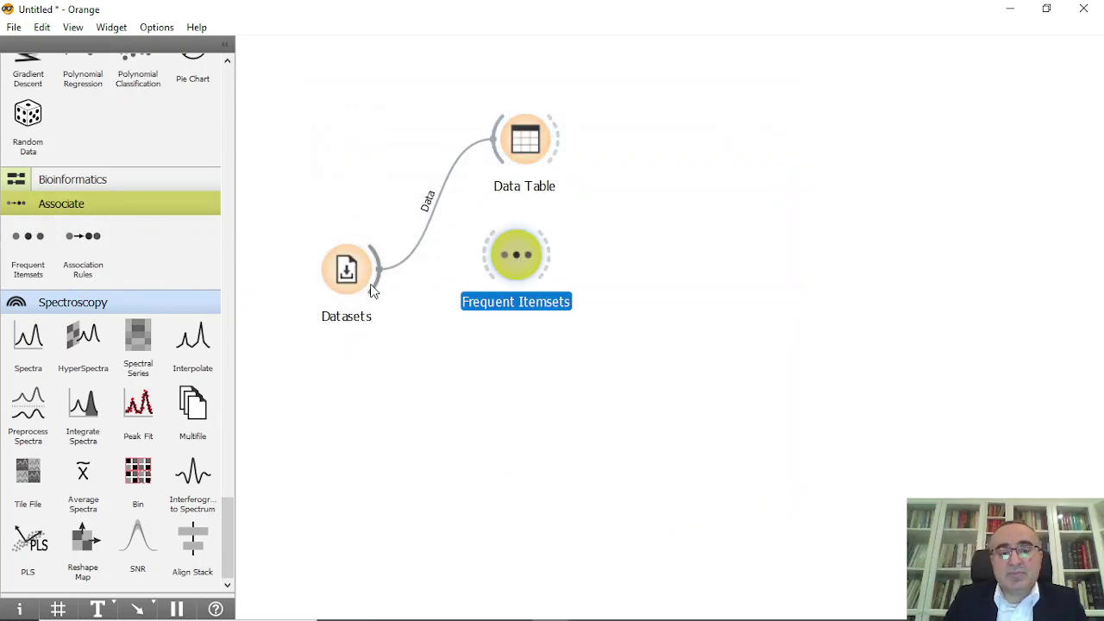
pyautogui.moveTo(380, 289); pyautogui.dragTo(549, 271)
pyautogui.moveTo(526, 140); pyautogui.dragTo(553, 130)
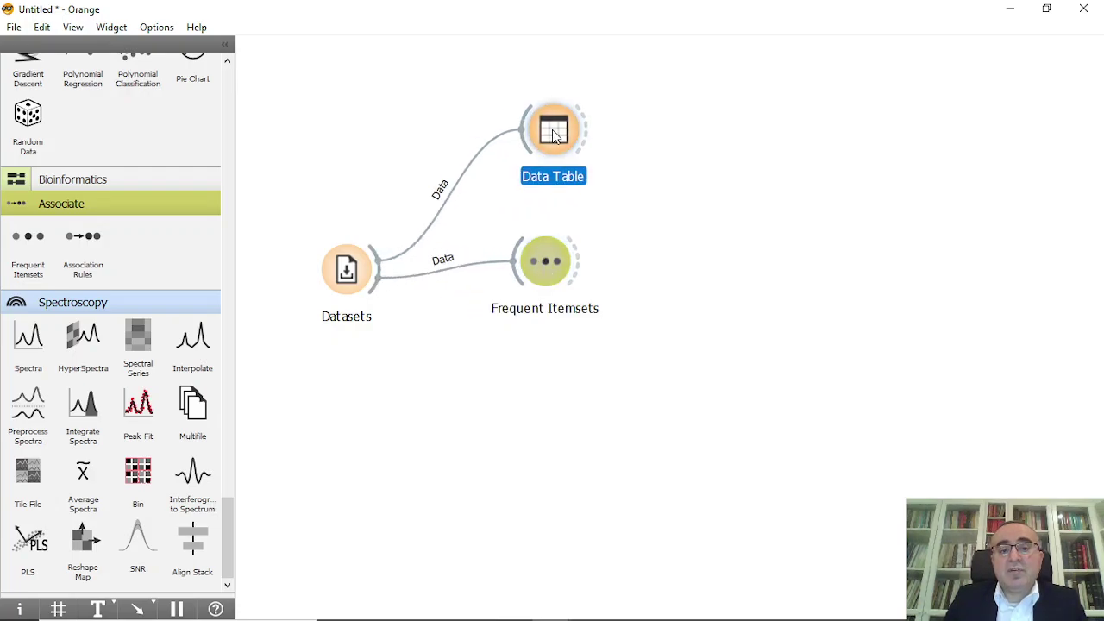
pyautogui.doubleClick(558, 264)
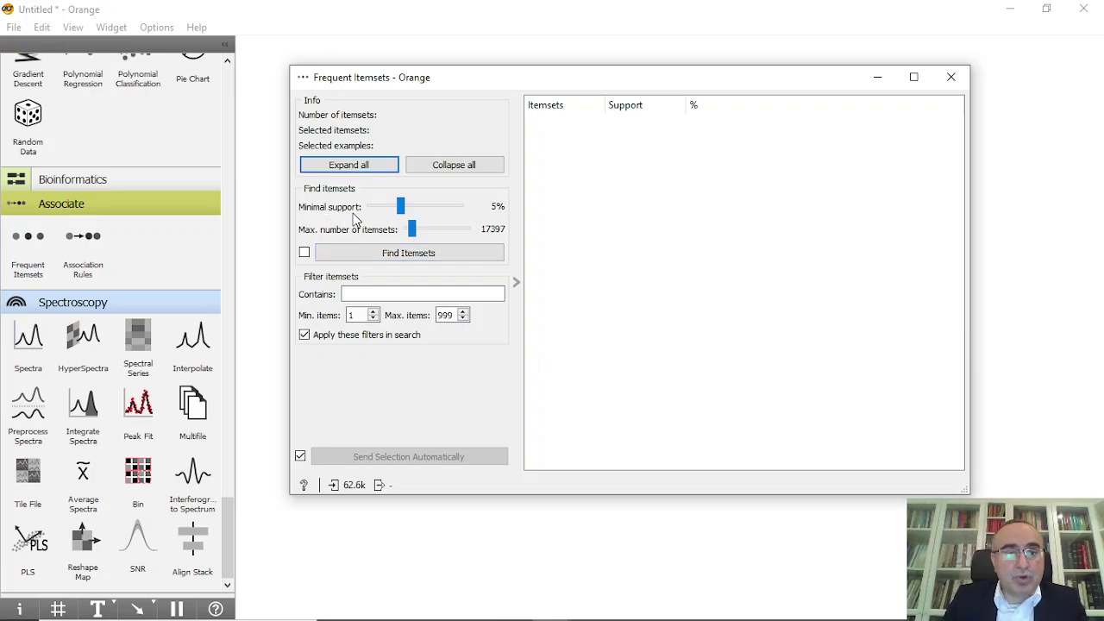
# Find and expand 41 itemsets at 5% support, led by Fresh Vegetables at 28.27%.
pyautogui.click(410, 255)
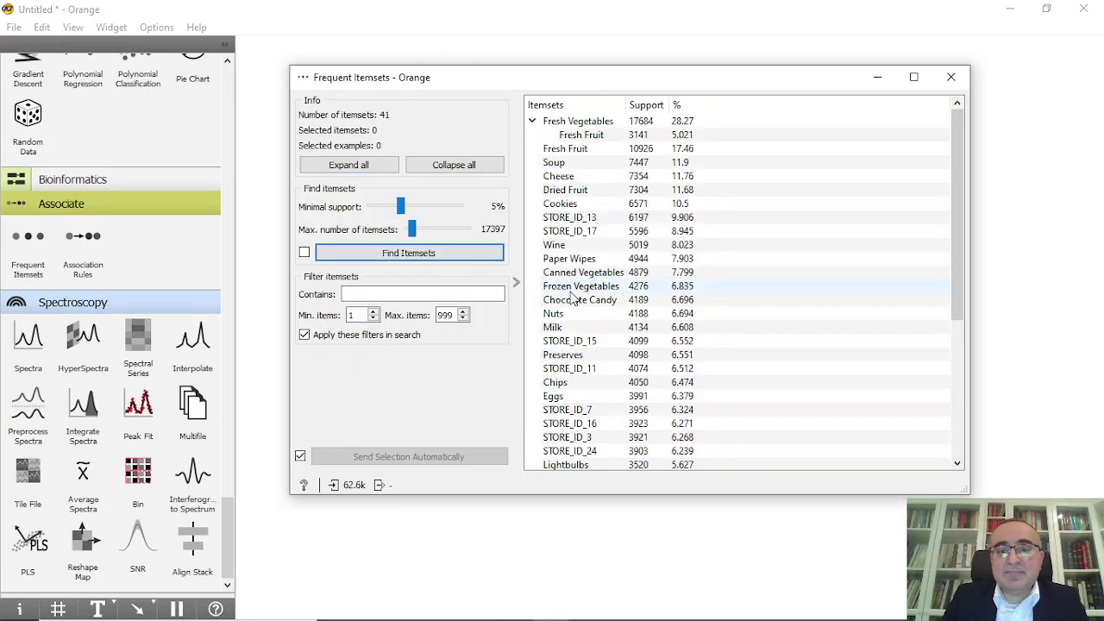
pyautogui.scroll(-4, 967, 173)
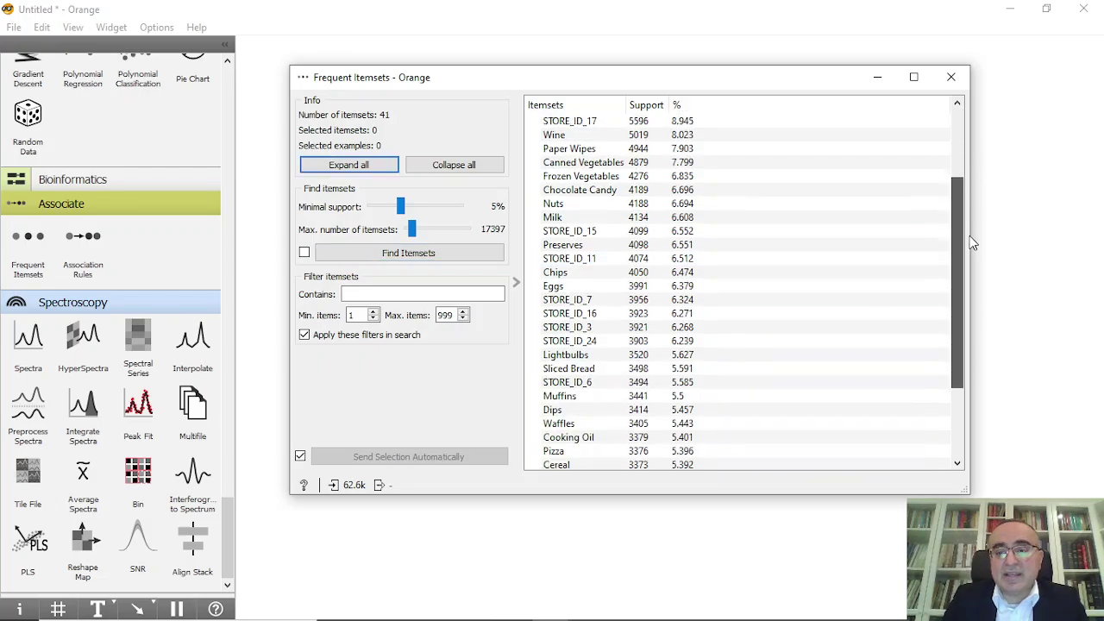
pyautogui.scroll(4, 967, 190)
pyautogui.click(348, 165)
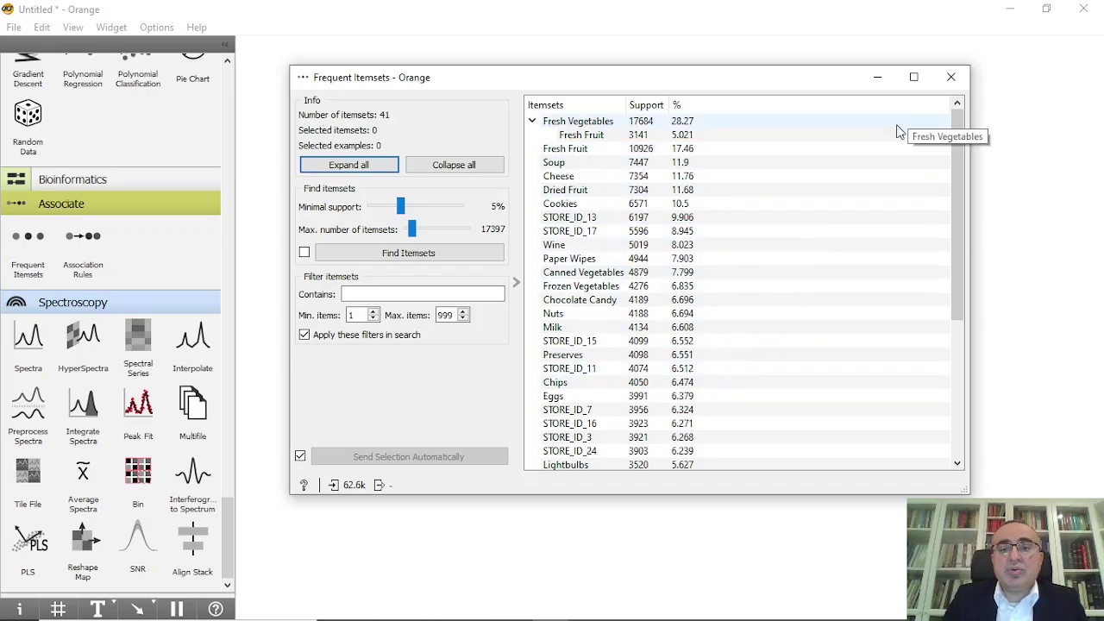
pyautogui.moveTo(958, 146); pyautogui.dragTo(966, 120)
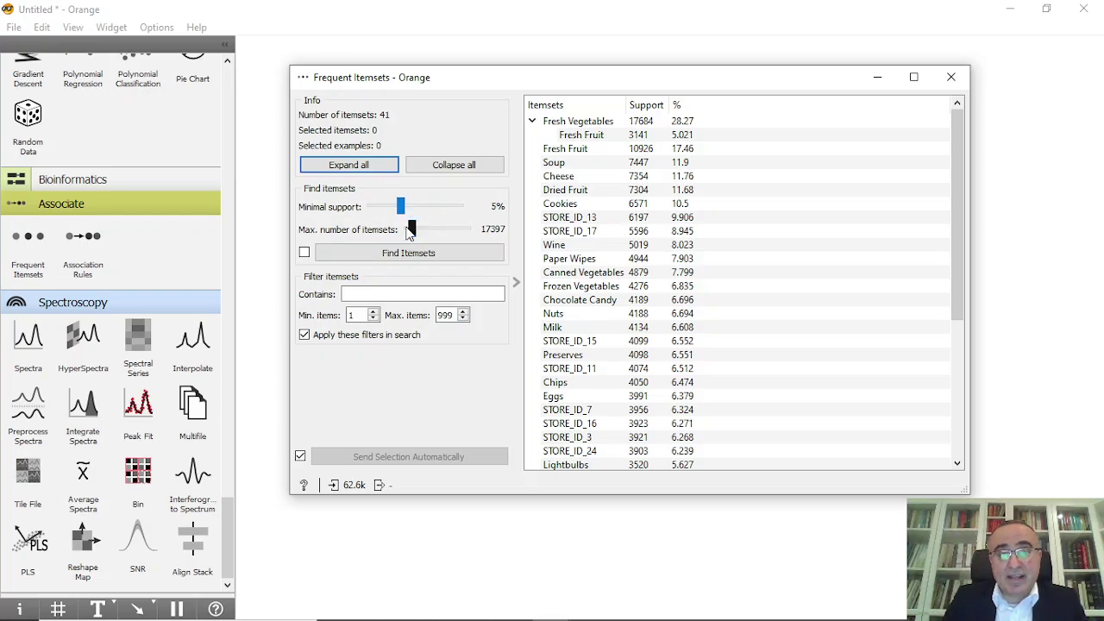
pyautogui.click(952, 78)
# Link a new Association Rules widget from Datasets, reposition the nodes, and open its settings.
pyautogui.moveTo(377, 292); pyautogui.dragTo(541, 382)
pyautogui.write('ass')
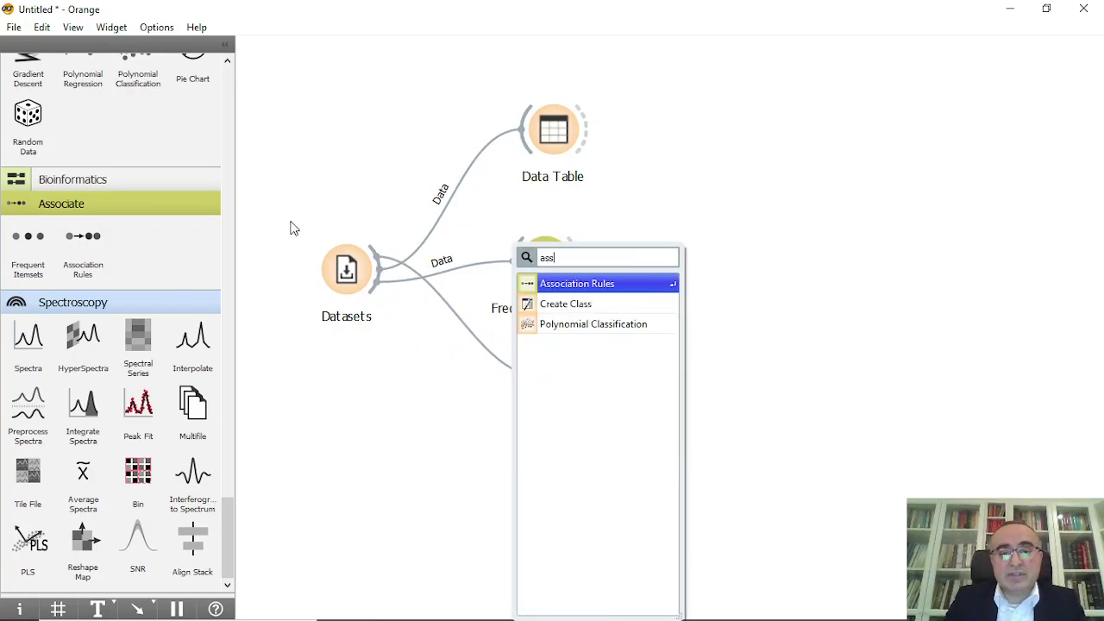
pyautogui.click(573, 285)
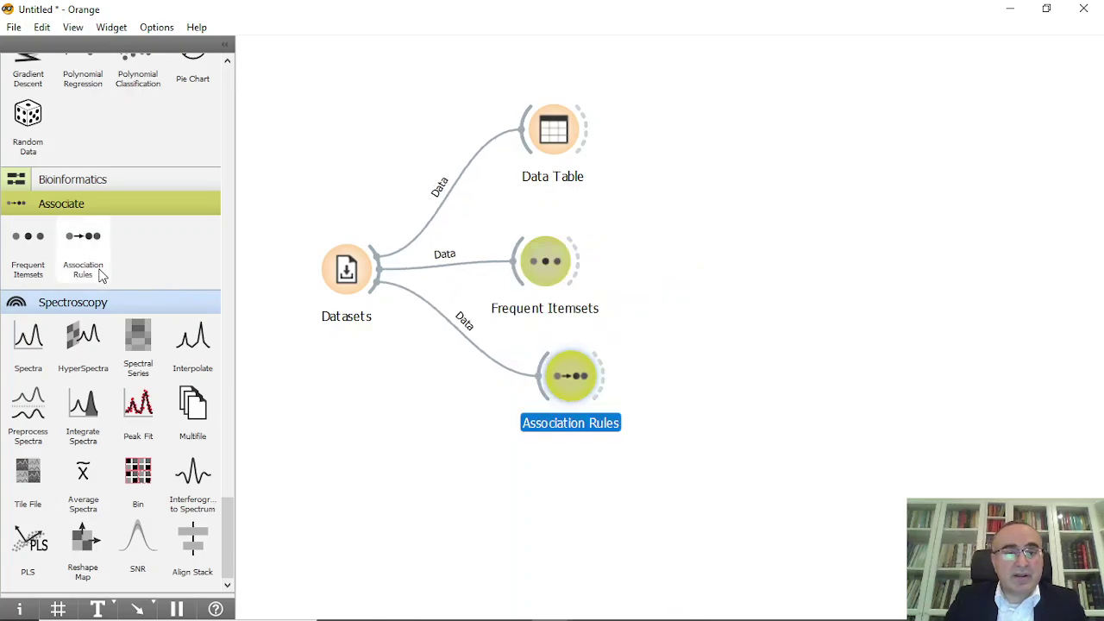
pyautogui.moveTo(546, 265); pyautogui.dragTo(565, 266)
pyautogui.click(577, 381)
pyautogui.moveTo(577, 382); pyautogui.dragTo(555, 383)
pyautogui.doubleClick(555, 383)
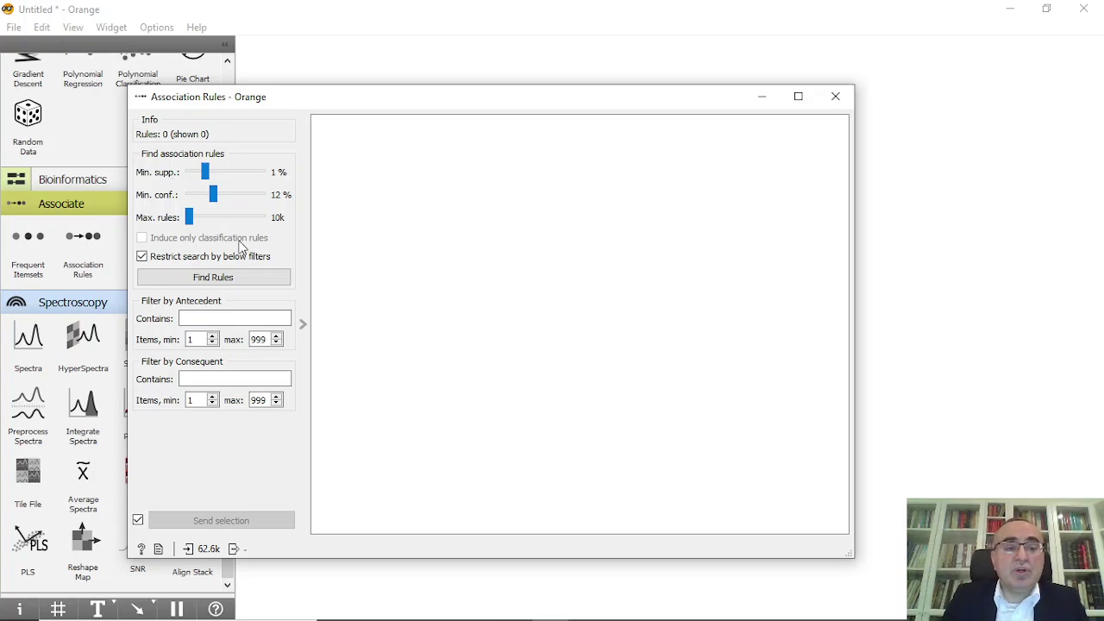
# Mine 99 rules, sort by descending confidence, and select Shampoo → Fresh Vegetables (0.308).
pyautogui.click(212, 278)
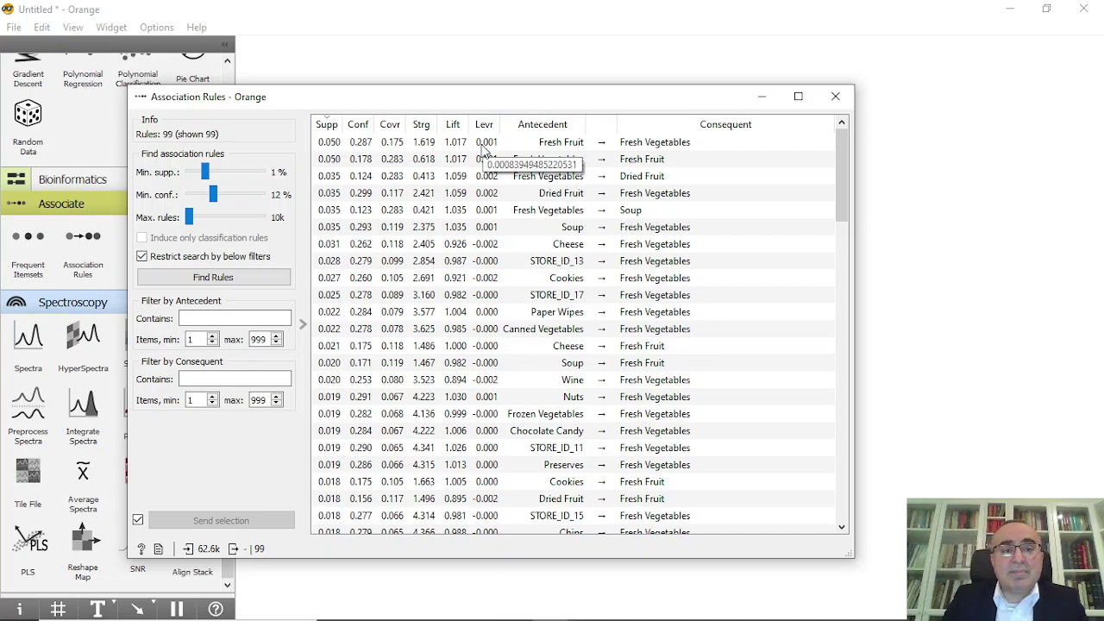
pyautogui.click(366, 128)
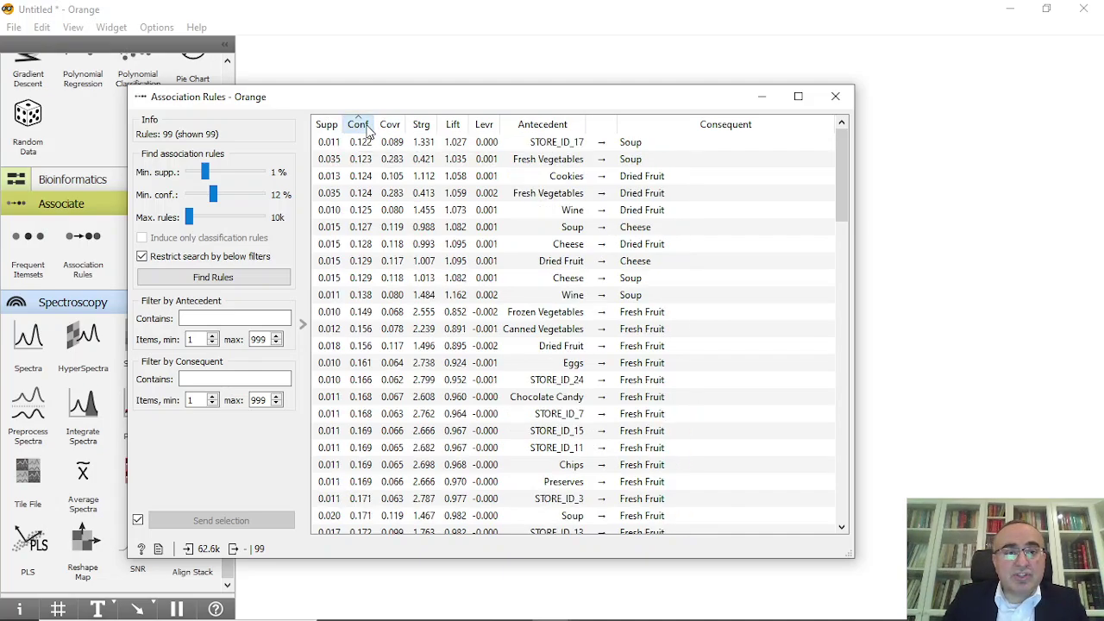
pyautogui.click(361, 127)
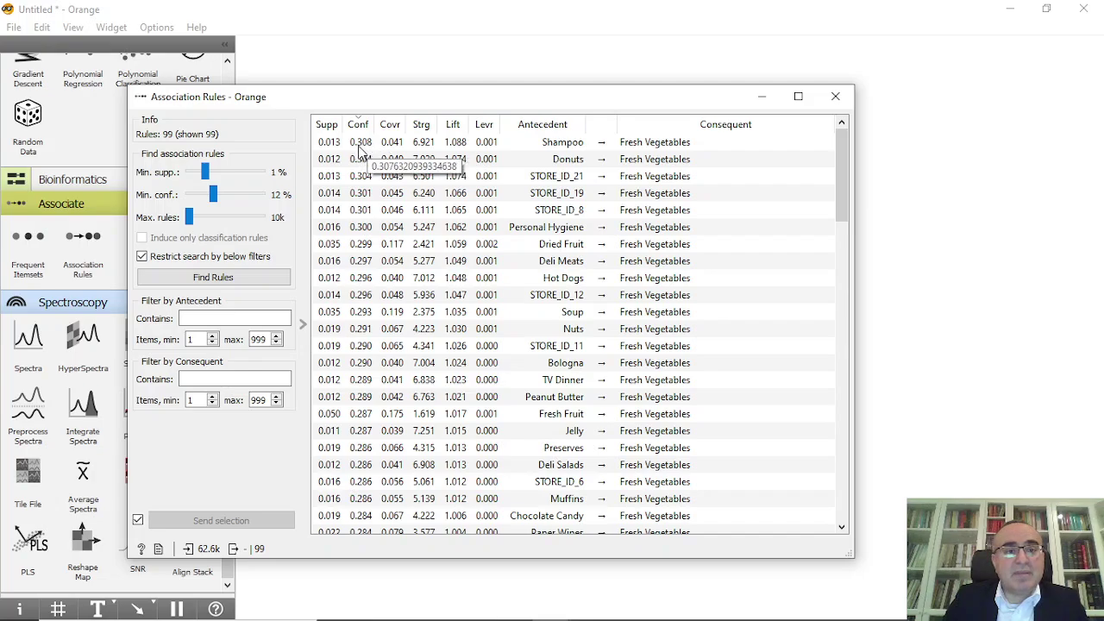
pyautogui.click(364, 148)
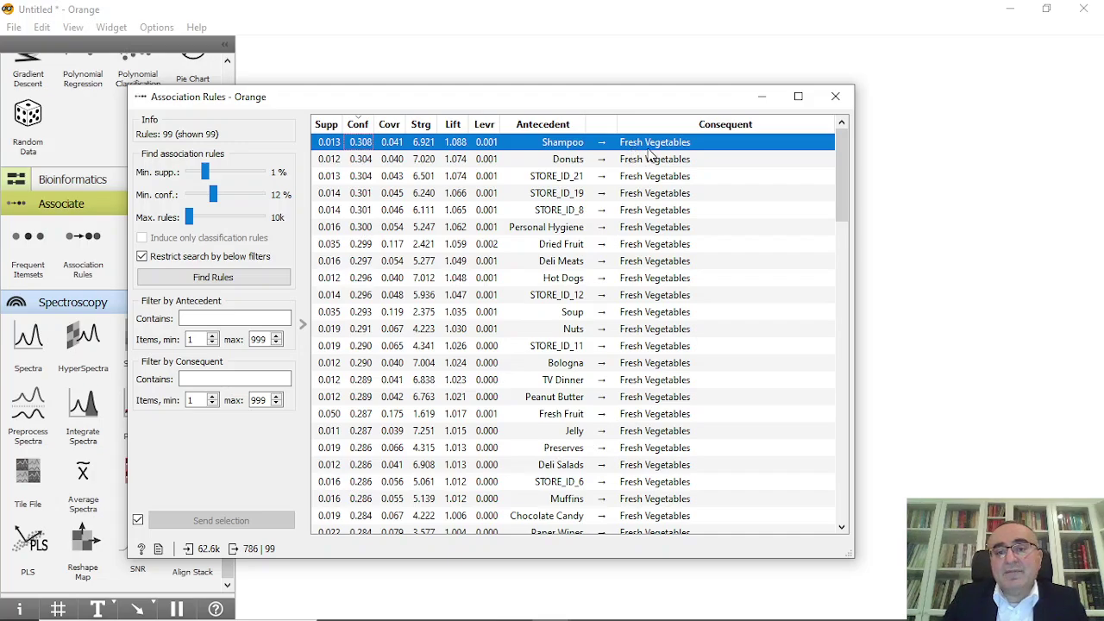
# Re-sort the 99 rules by descending support so Fresh Fruit ↔ Fresh Vegetables rules (0.050) lead.
pyautogui.click(327, 125)
pyautogui.click(331, 126)
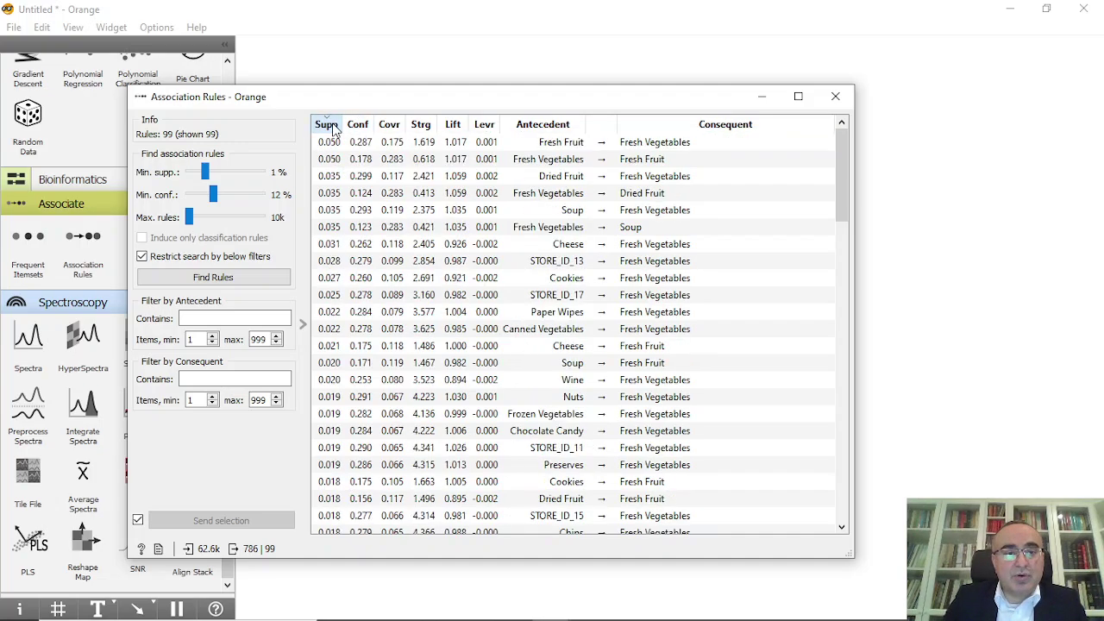
pyautogui.click(328, 125)
pyautogui.click(327, 125)
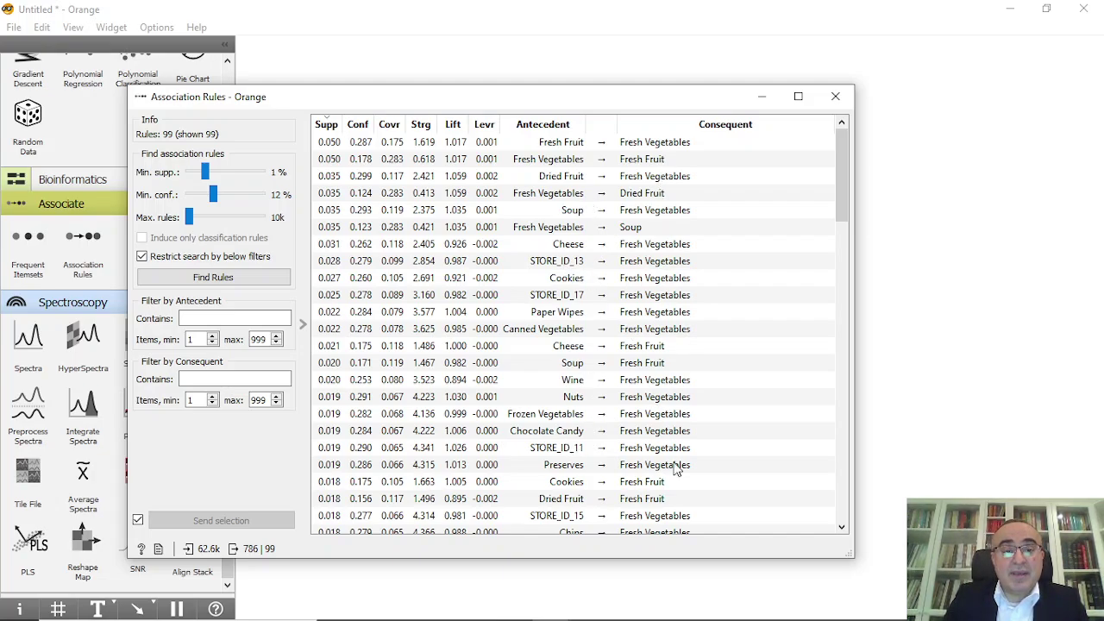
# Close Association Rules and nudge the Data Table, Frequent Itemsets and Association Rules nodes into place.
pyautogui.click(836, 97)
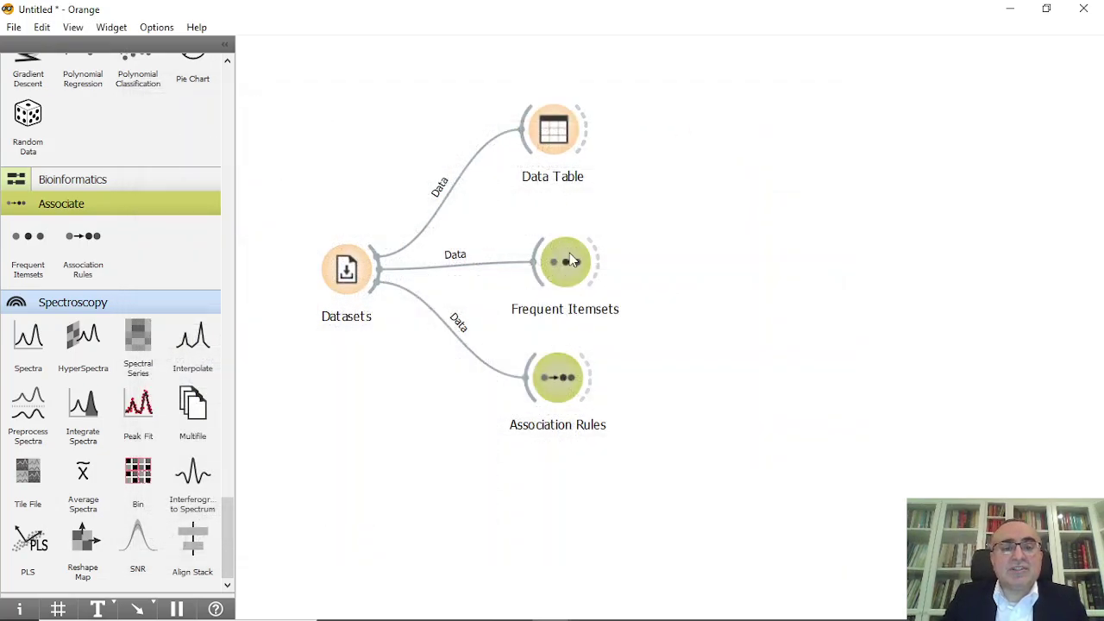
pyautogui.click(573, 147)
pyautogui.moveTo(575, 151); pyautogui.dragTo(573, 144)
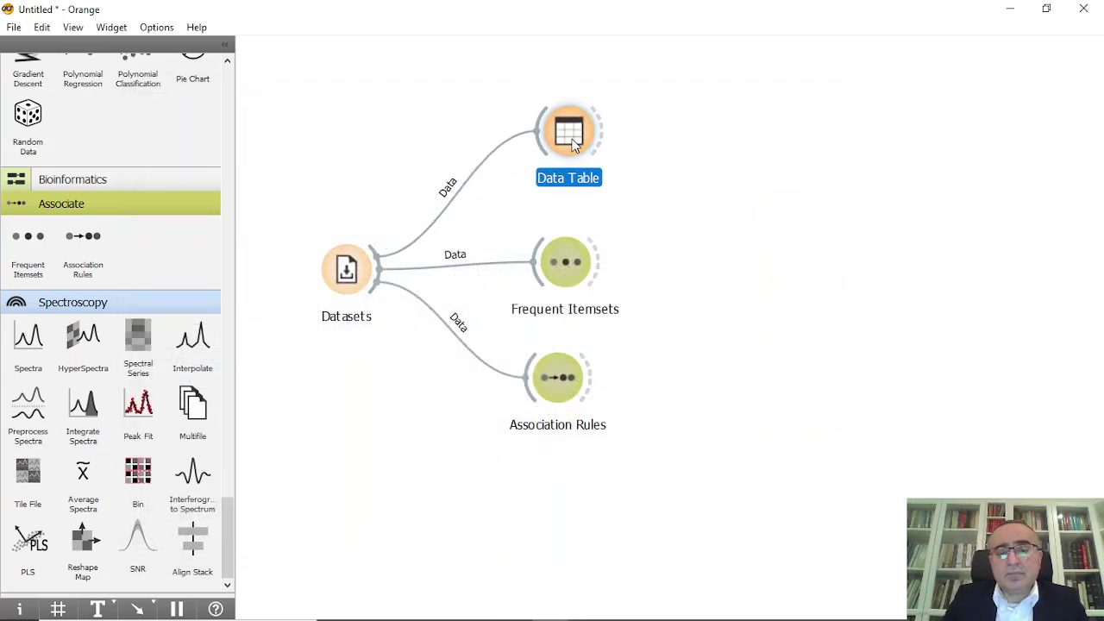
pyautogui.moveTo(577, 265); pyautogui.dragTo(583, 263)
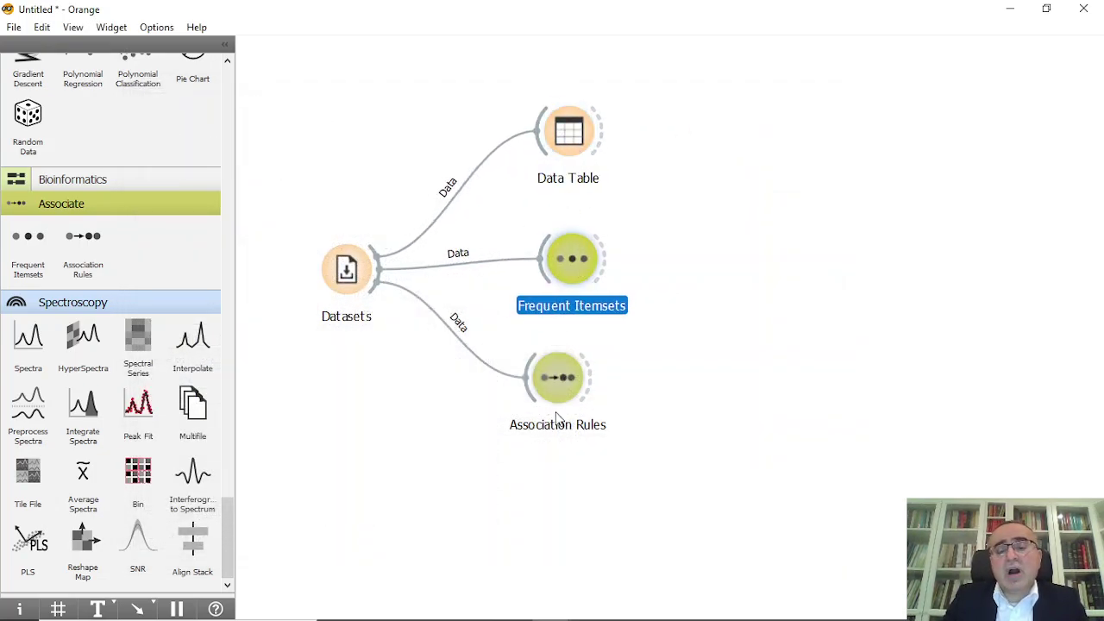
pyautogui.moveTo(555, 393); pyautogui.dragTo(569, 391)
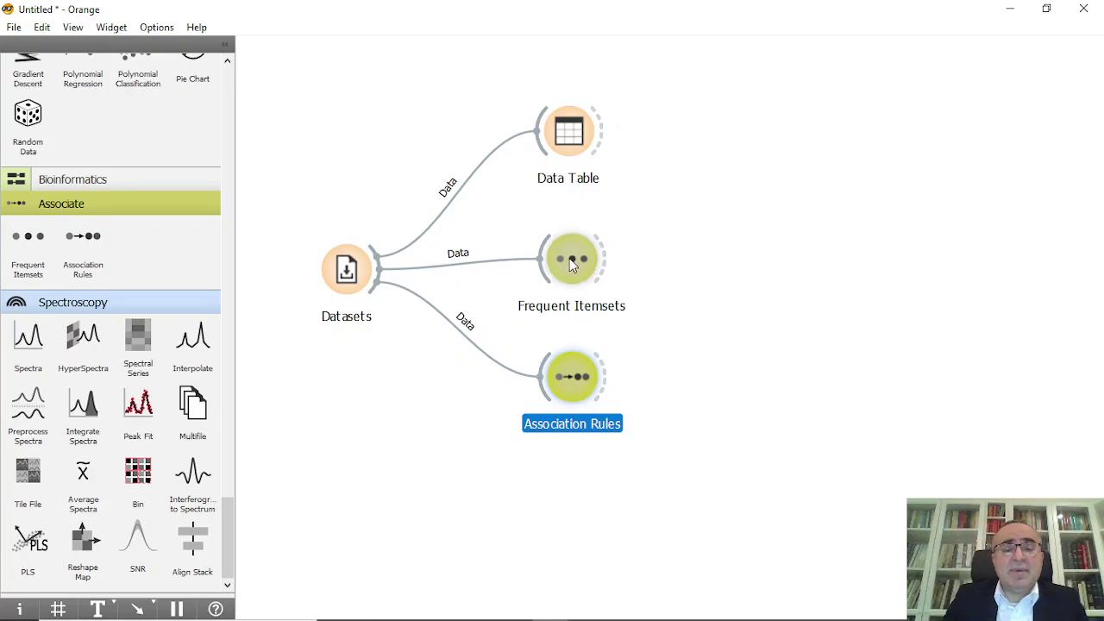
# Add a Data Table (1) widget fed by the Frequent Itemsets output.
pyautogui.moveTo(604, 256); pyautogui.dragTo(687, 257)
pyautogui.write('da')
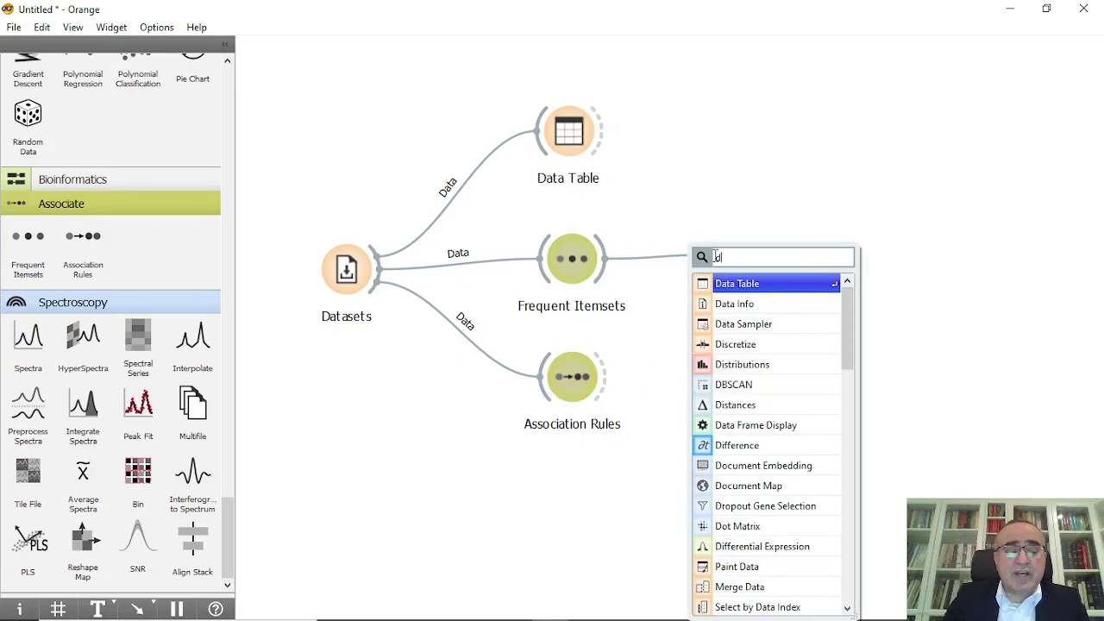
pyautogui.click(784, 277)
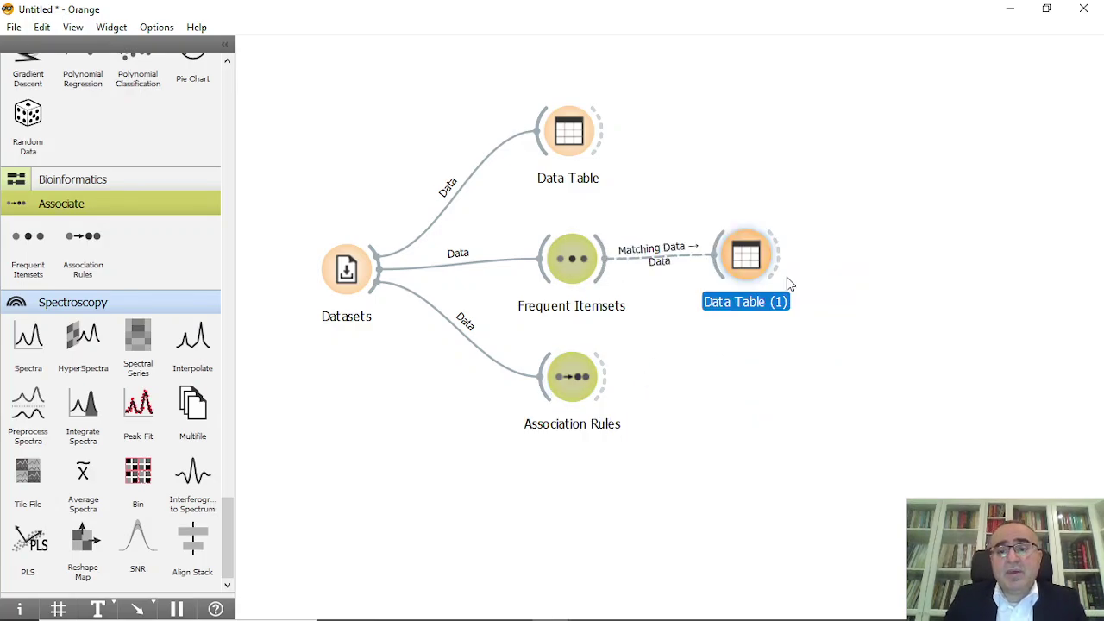
pyautogui.doubleClick(747, 257)
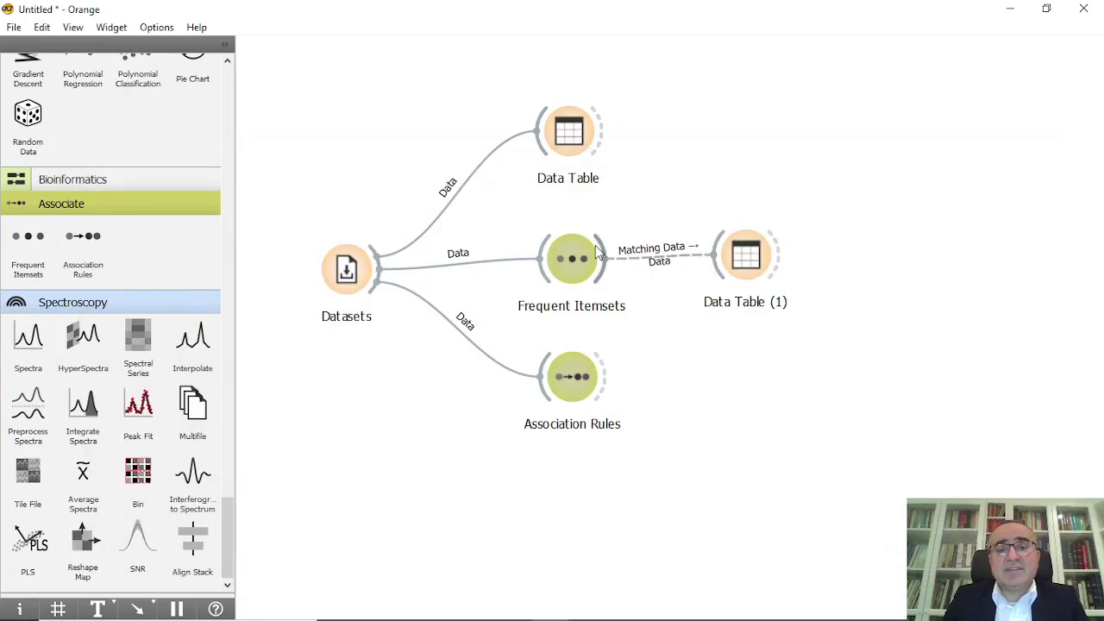
pyautogui.doubleClick(595, 245)
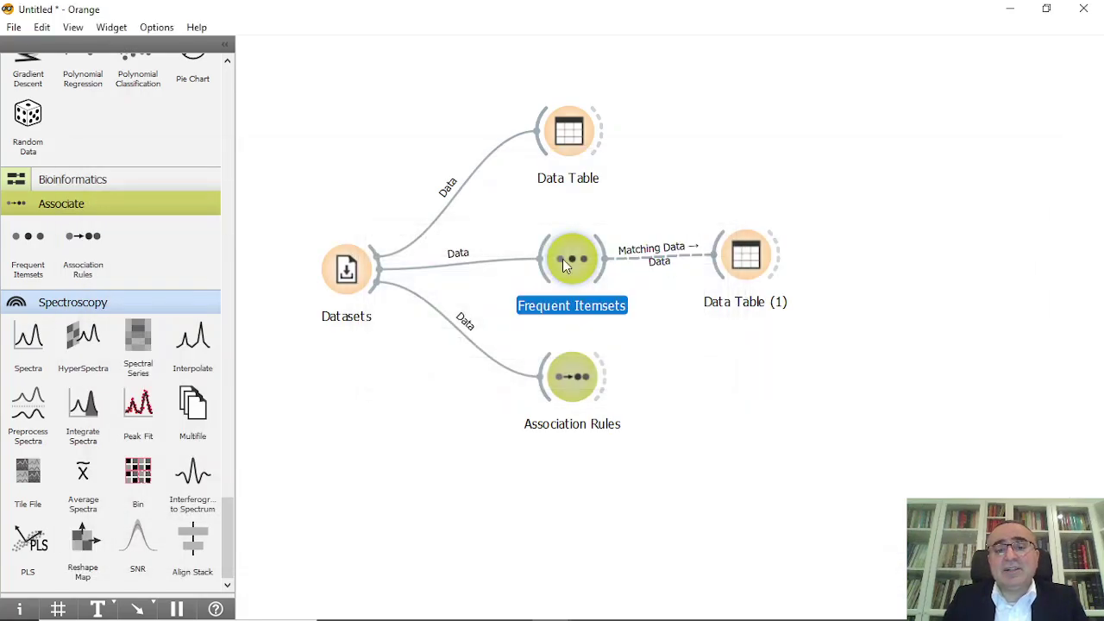
# Select the 13 itemsets Fresh Vegetables through Frozen Vegetables, sending 49,402 matching transactions to Data Table (1).
pyautogui.doubleClick(562, 259)
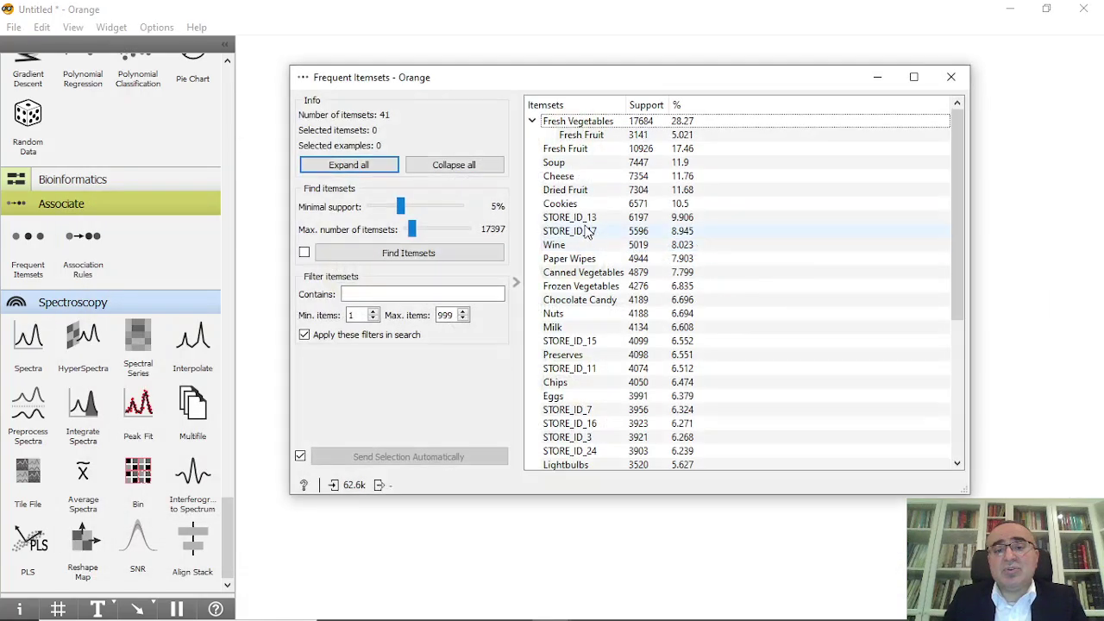
pyautogui.click(586, 125)
pyautogui.moveTo(592, 136); pyautogui.dragTo(606, 285)
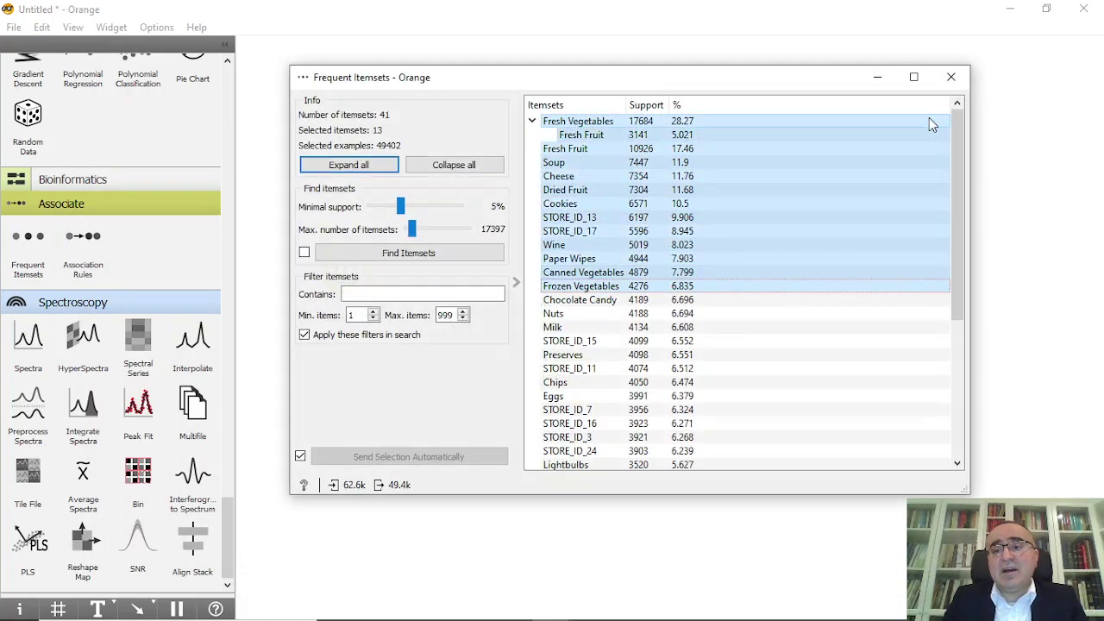
pyautogui.click(951, 77)
pyautogui.doubleClick(732, 257)
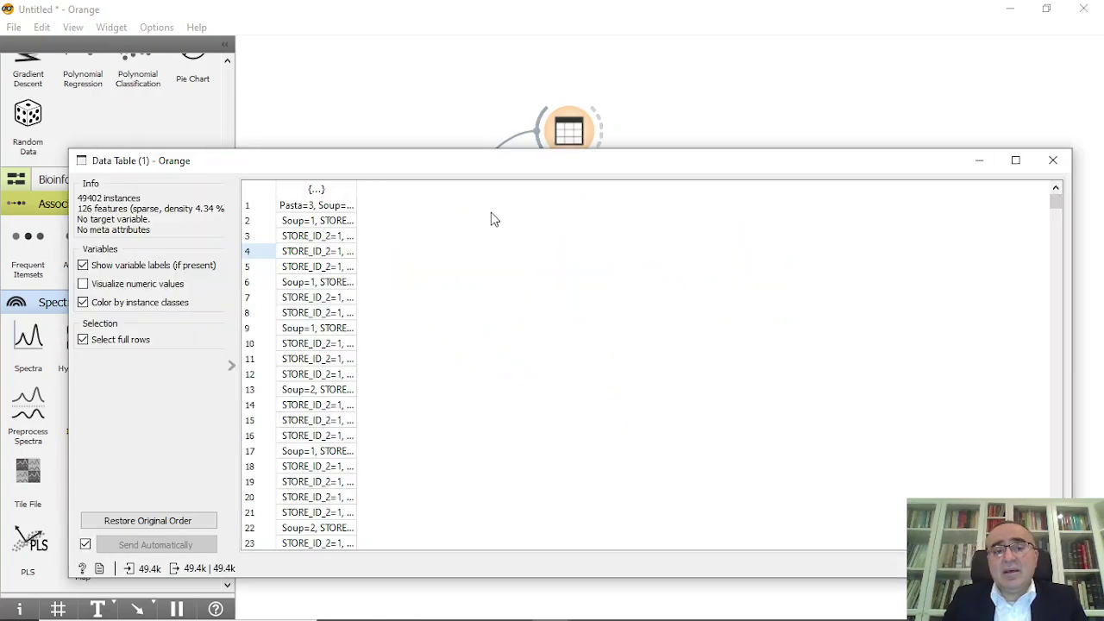
pyautogui.hotkey('ctrl', 'w')
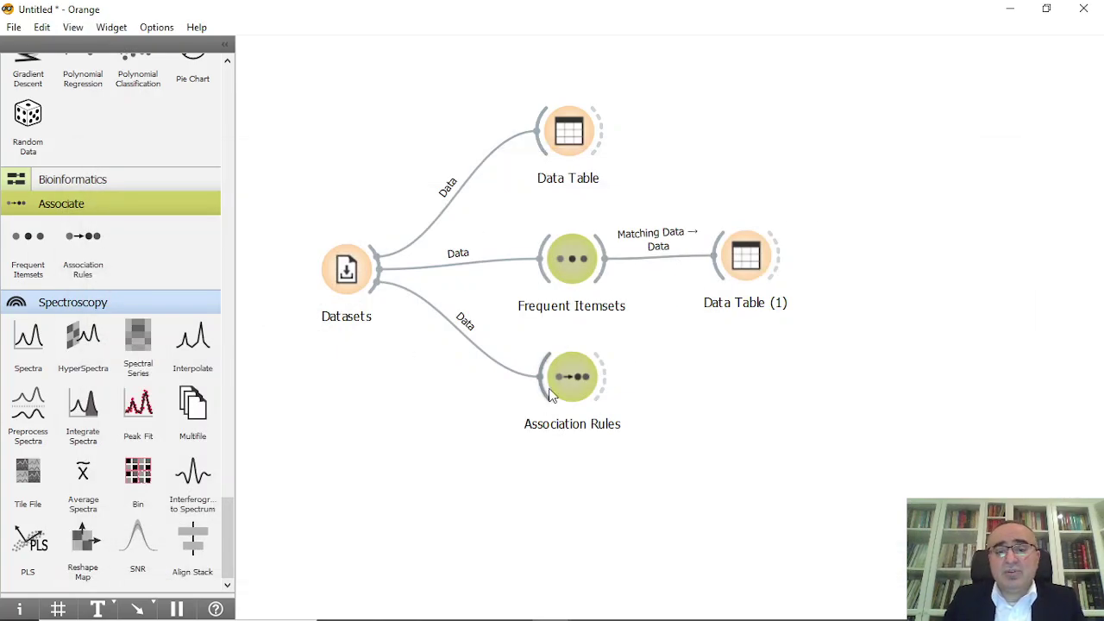
# Add Data Table (2) fed by Association Rules through a Rules → Data link.
pyautogui.moveTo(604, 366); pyautogui.dragTo(715, 364)
pyautogui.write('da')
pyautogui.press('BackSpace')
pyautogui.press('BackSpace')
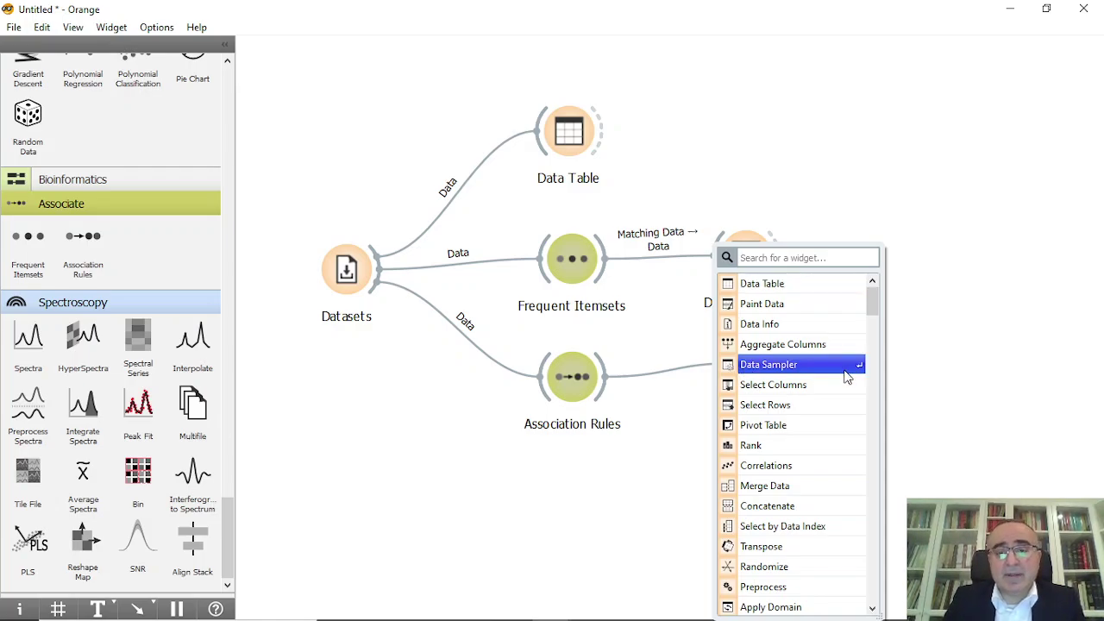
pyautogui.click(804, 284)
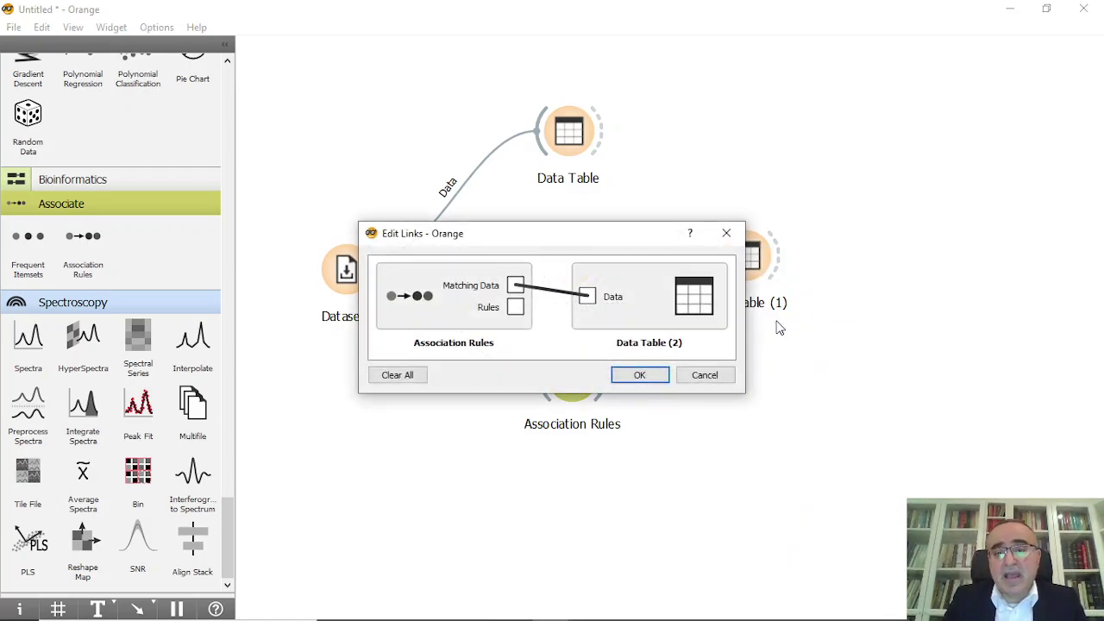
pyautogui.moveTo(516, 307); pyautogui.dragTo(587, 297)
pyautogui.click(639, 376)
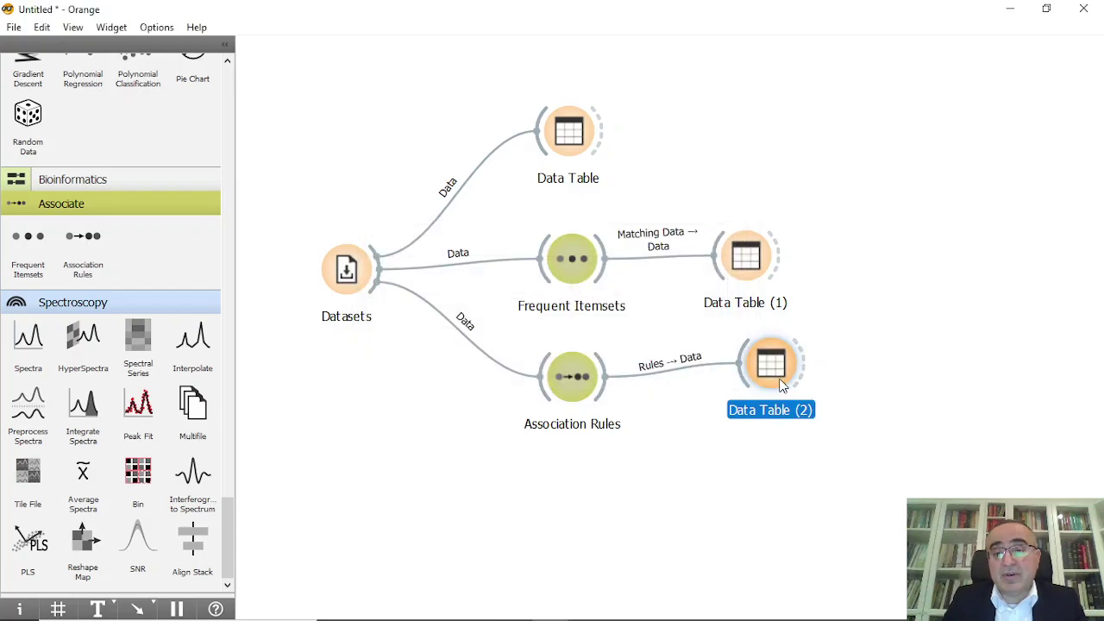
# In Data Table (2), select only the Soup → Fresh Fruit rule.
pyautogui.doubleClick(769, 368)
pyautogui.moveTo(521, 221); pyautogui.dragTo(569, 477)
pyautogui.click(759, 422)
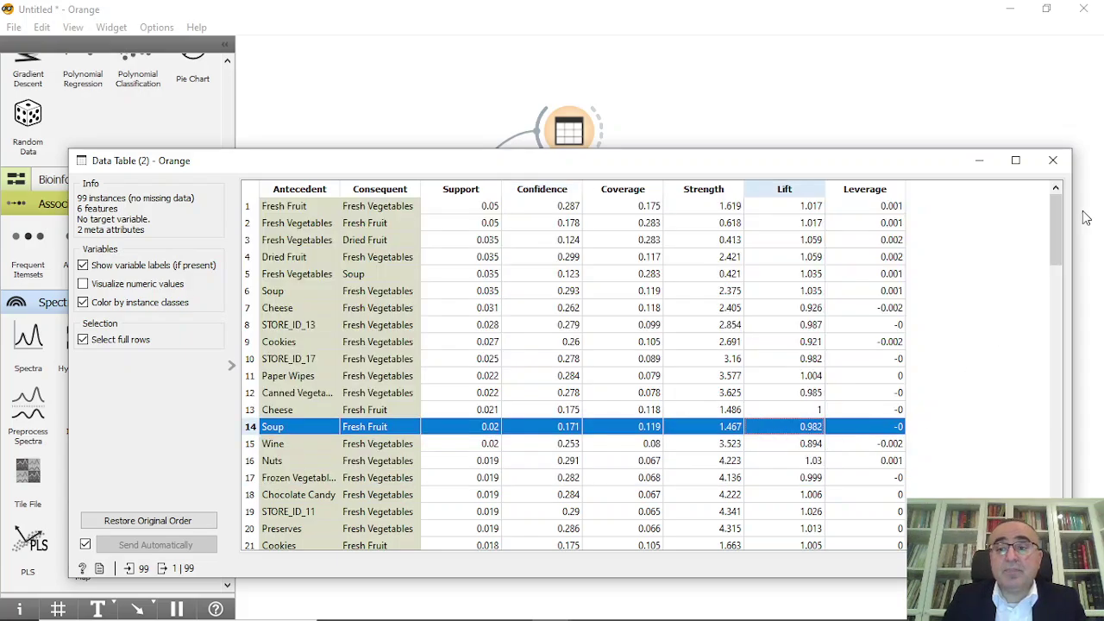
pyautogui.click(1052, 160)
# Attach a Save Data widget to Data Table (2), then show PowerPoint's Thank You slide.
pyautogui.moveTo(807, 373); pyautogui.dragTo(903, 373)
pyautogui.write('sa')
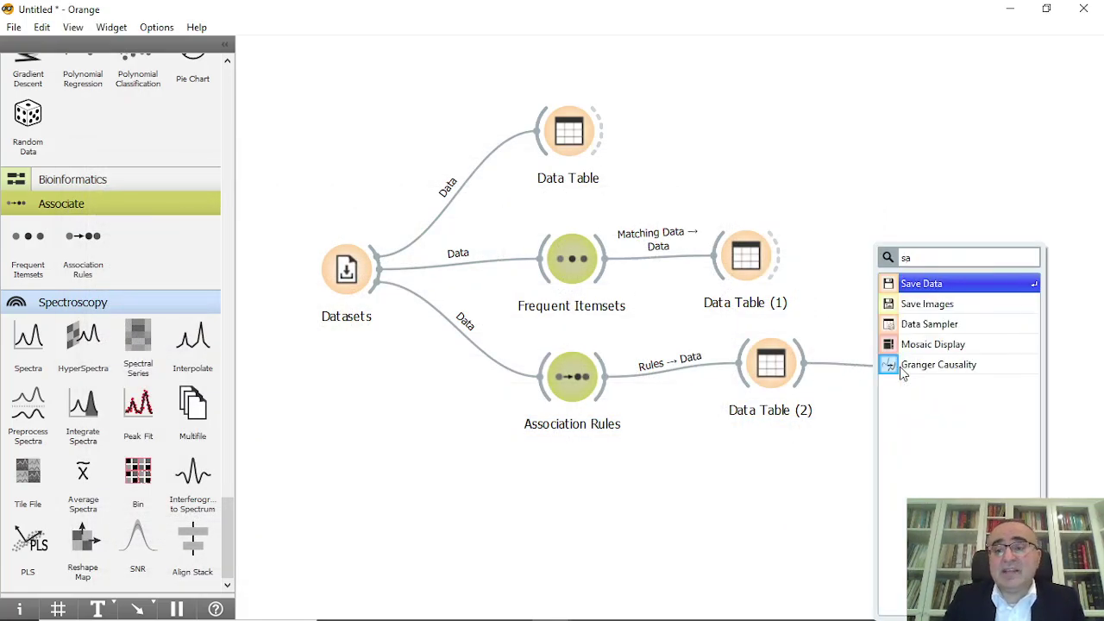
pyautogui.click(913, 286)
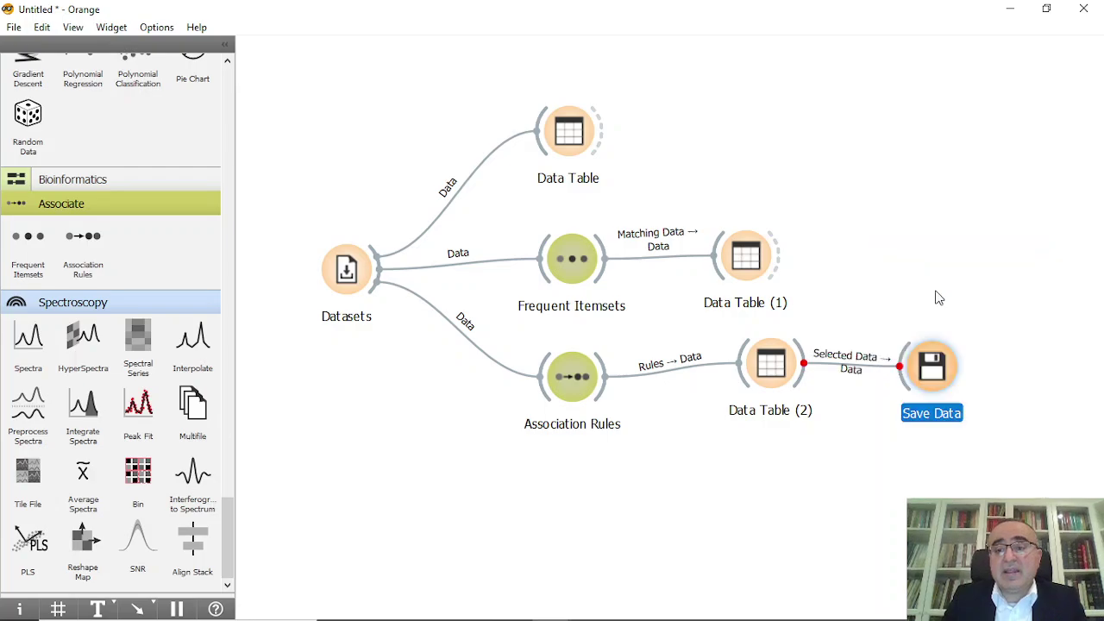
pyautogui.doubleClick(936, 371)
pyautogui.click(624, 254)
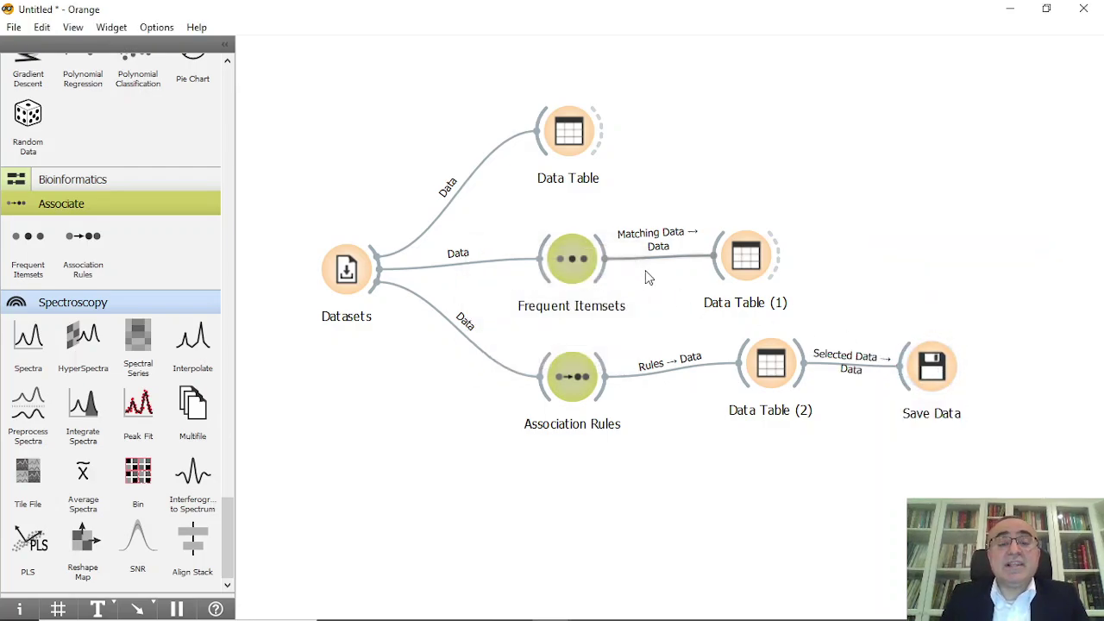
pyautogui.click(631, 605)
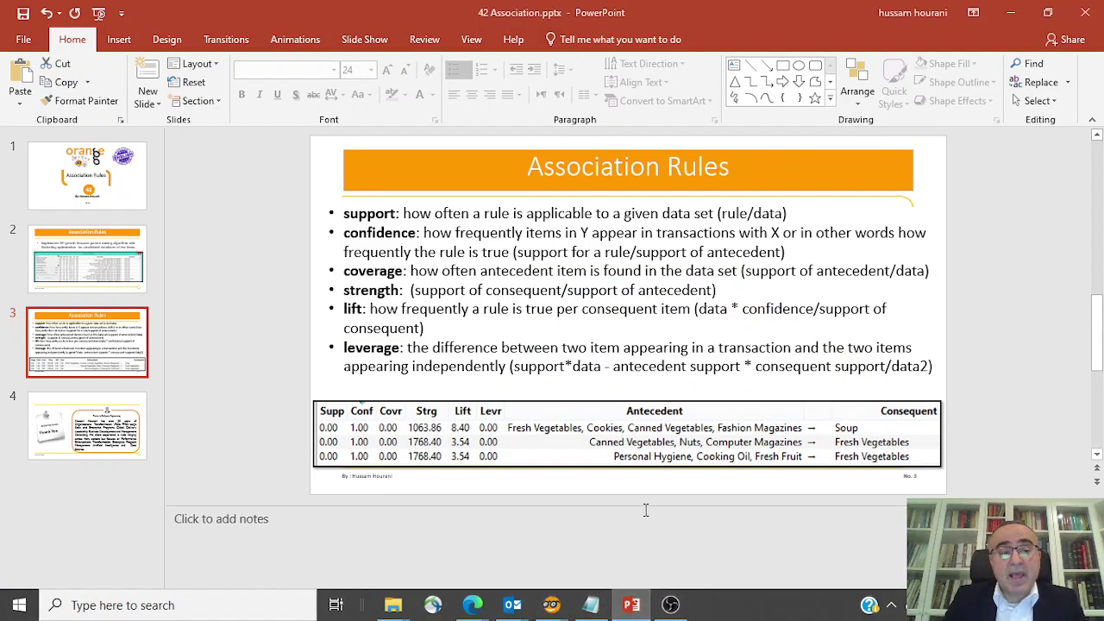
pyautogui.click(96, 439)
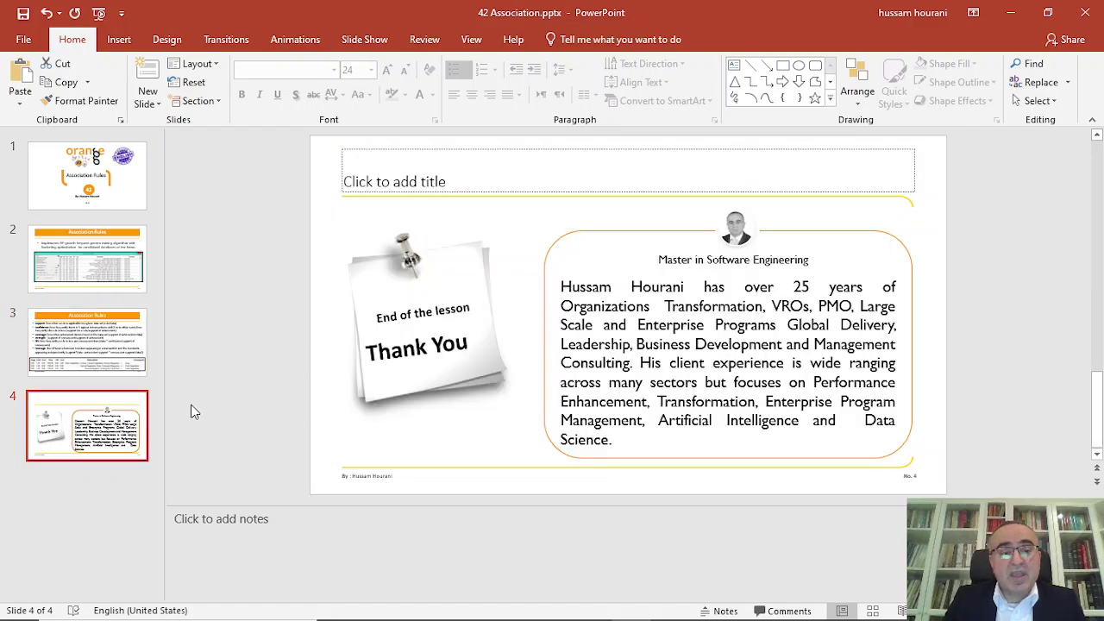